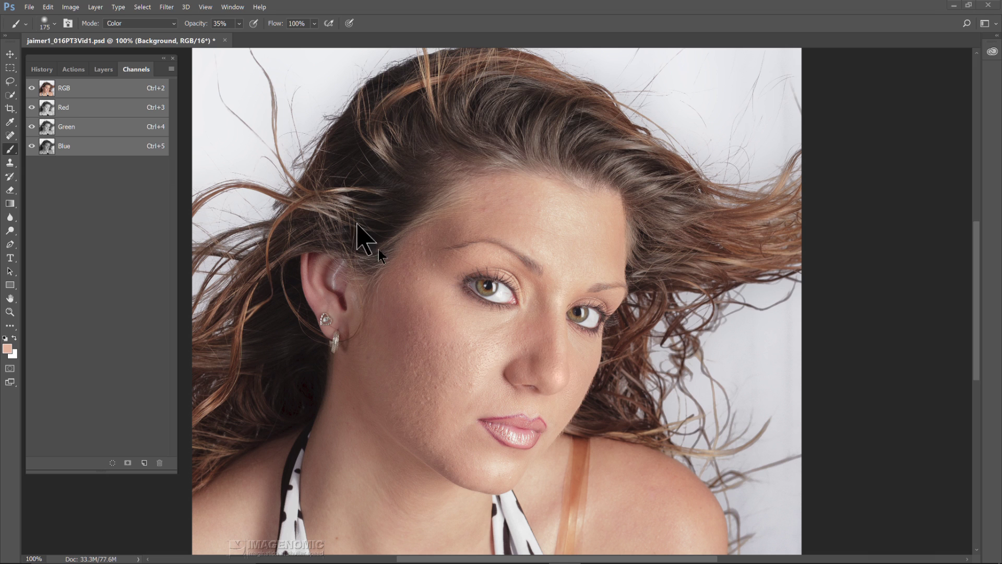
Open the portrait in the Imagenomic Portraiture 3 filter
left_click(166, 6)
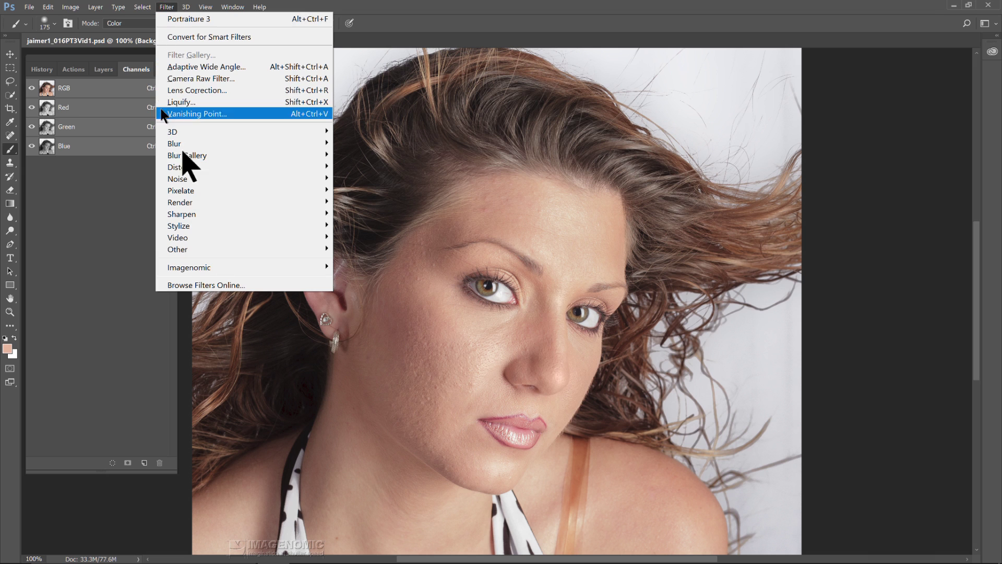
mouse_move(217, 269)
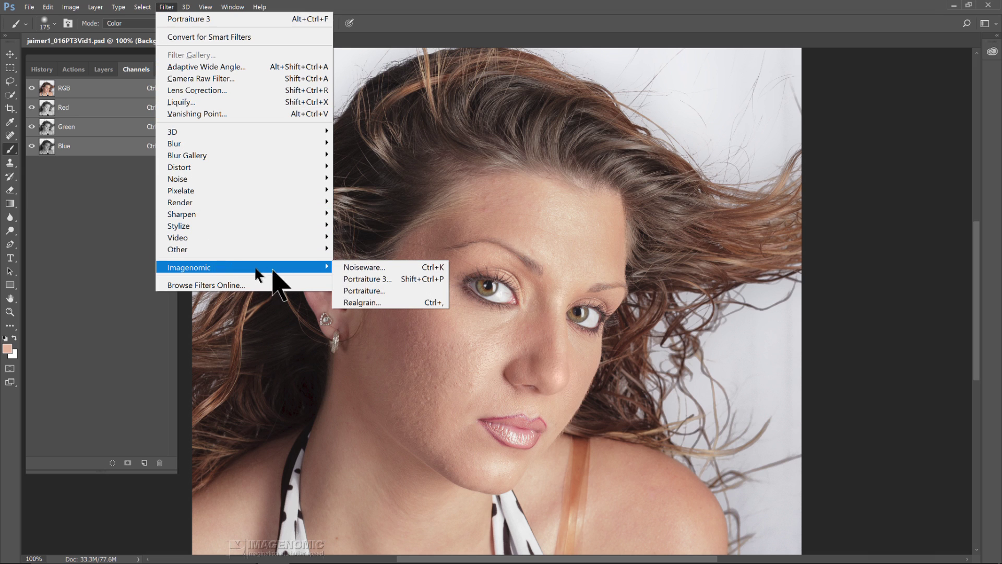
left_click(379, 279)
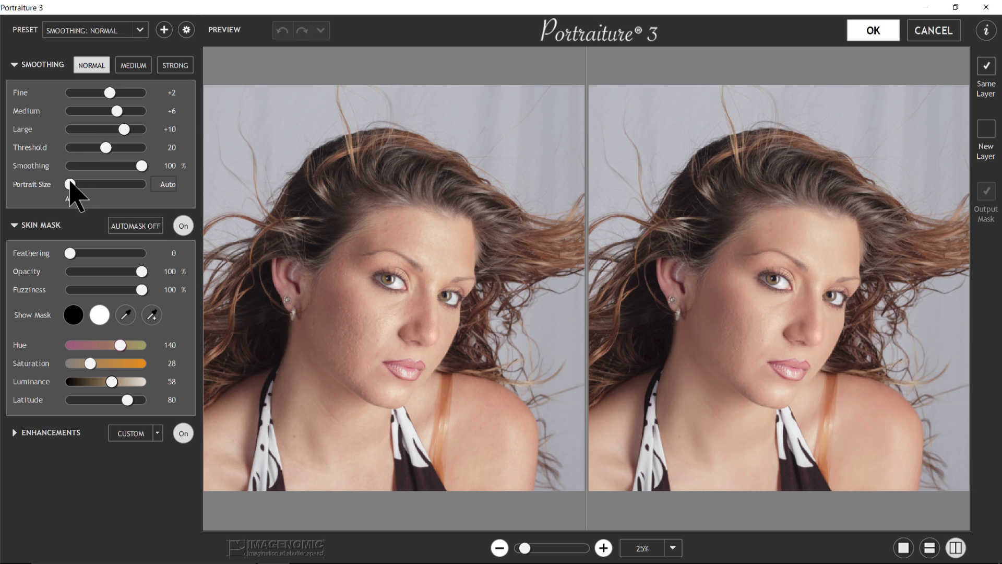
Collapse and re-expand the Smoothing and Skin Mask sections, and activate the skin tone eyedropper with its mask thumbnail
left_click(12, 65)
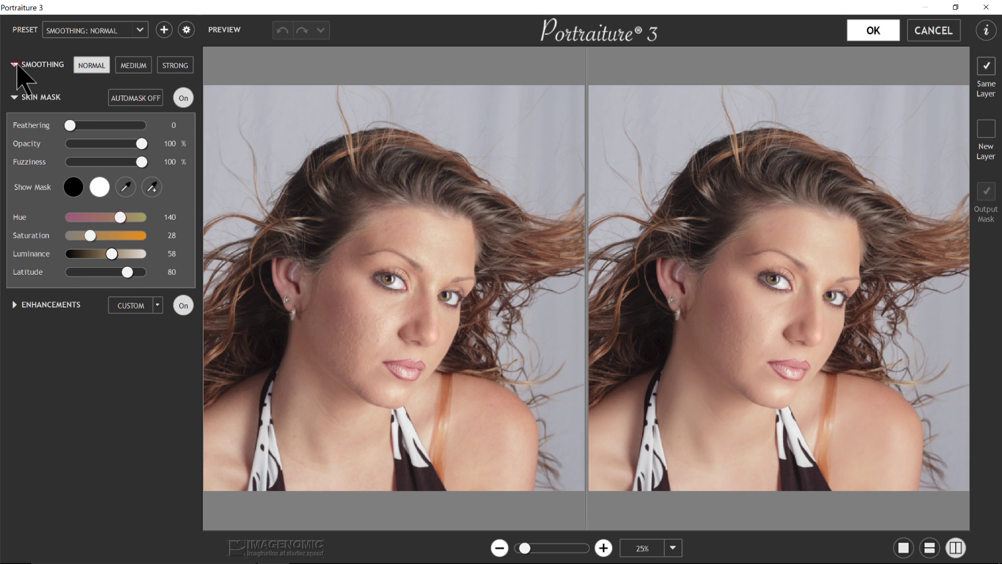
left_click(15, 65)
left_click(15, 225)
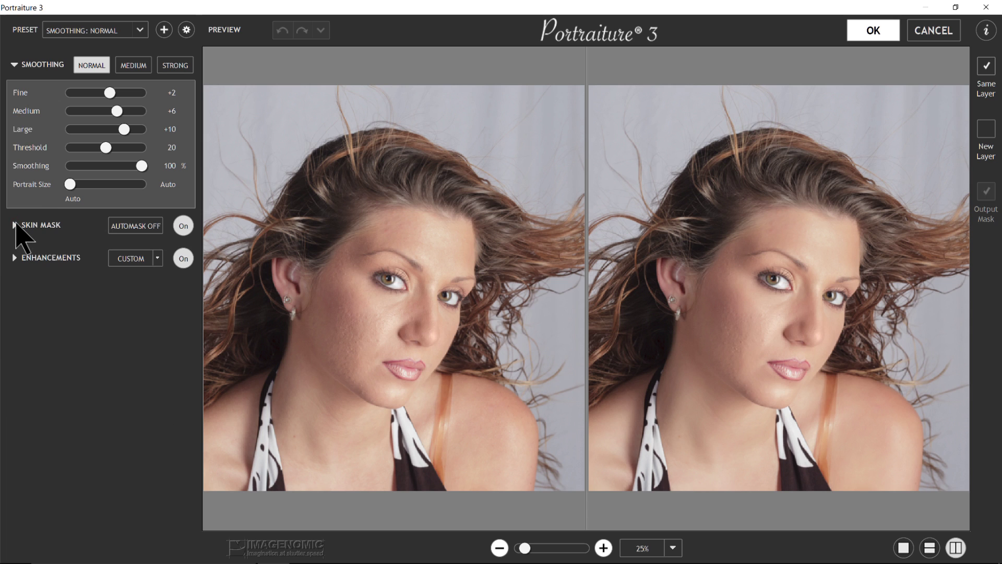
left_click(15, 225)
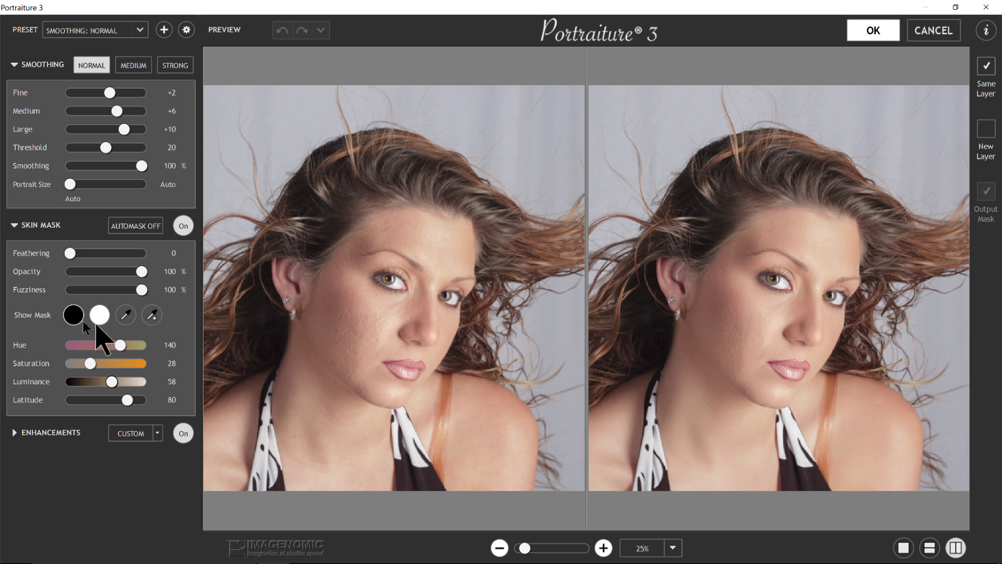
left_click(126, 318)
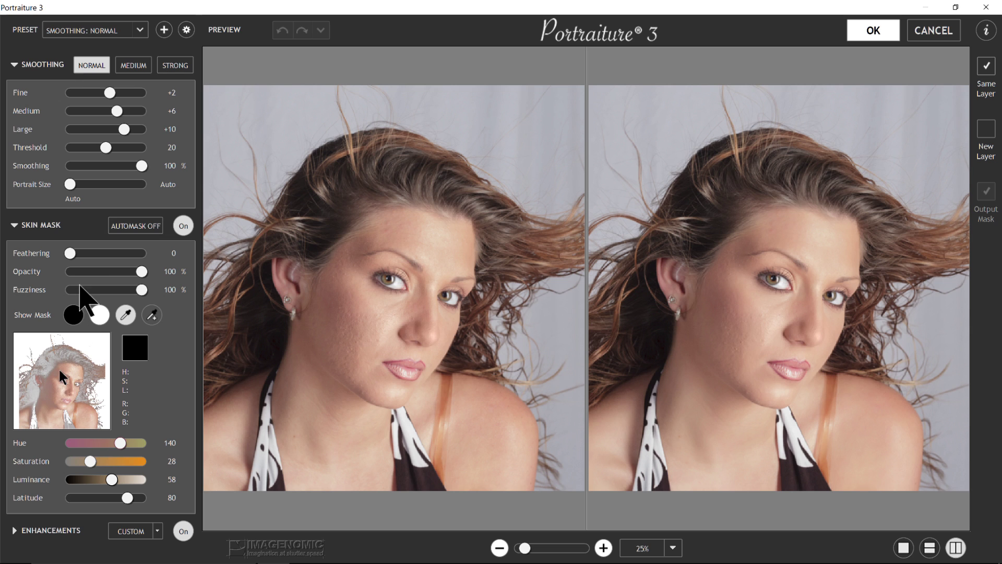
Look through the generic and custom presets and close the list without choosing one
left_click(140, 34)
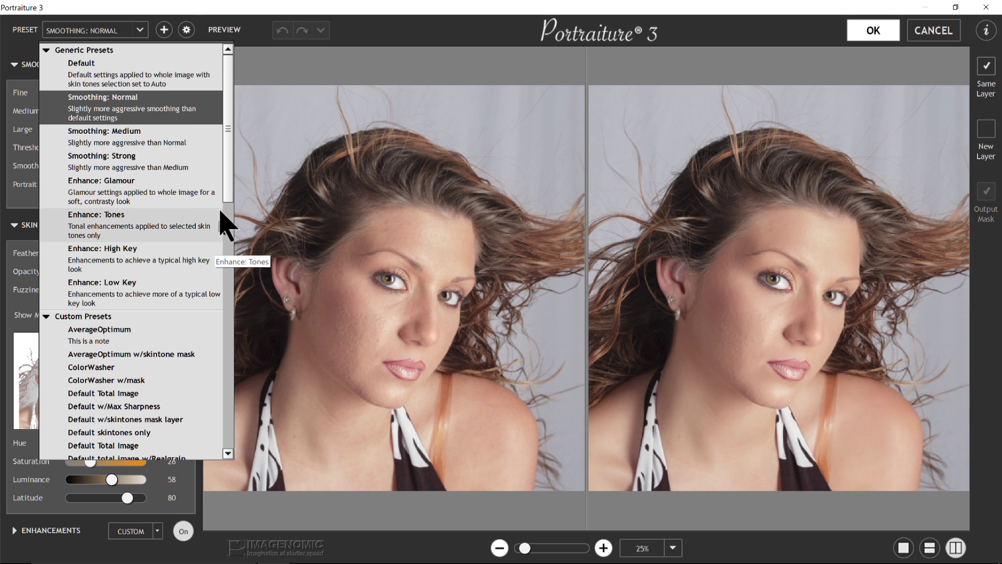
left_click_drag(227, 185, 225, 238)
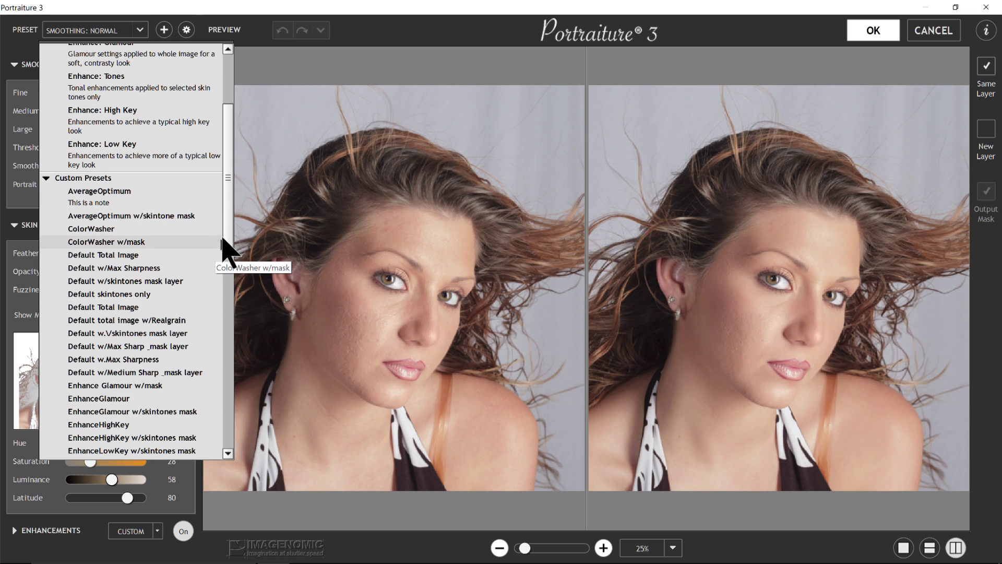
scroll(225, 238, "down", 1)
left_click_drag(225, 238, 223, 148)
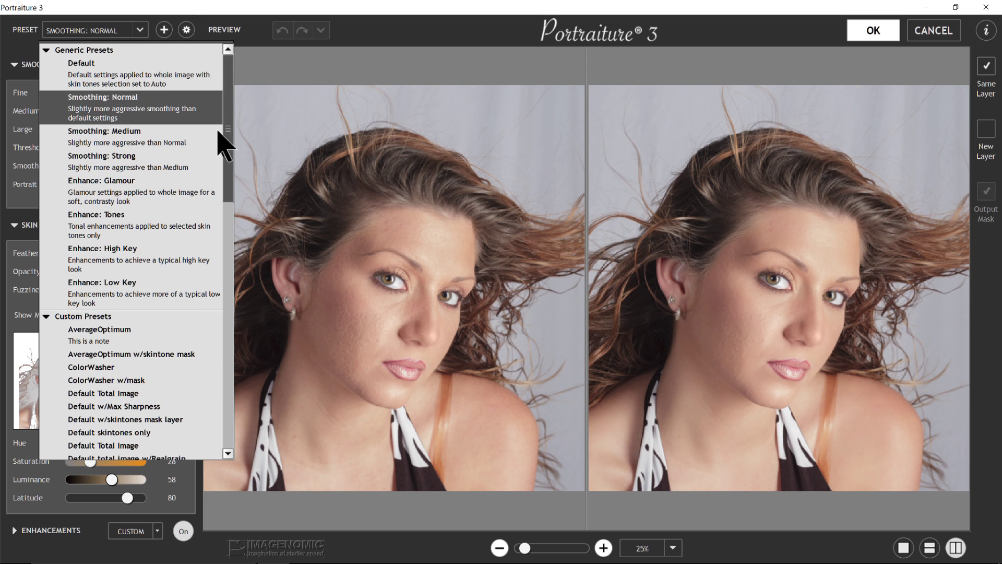
left_click(369, 49)
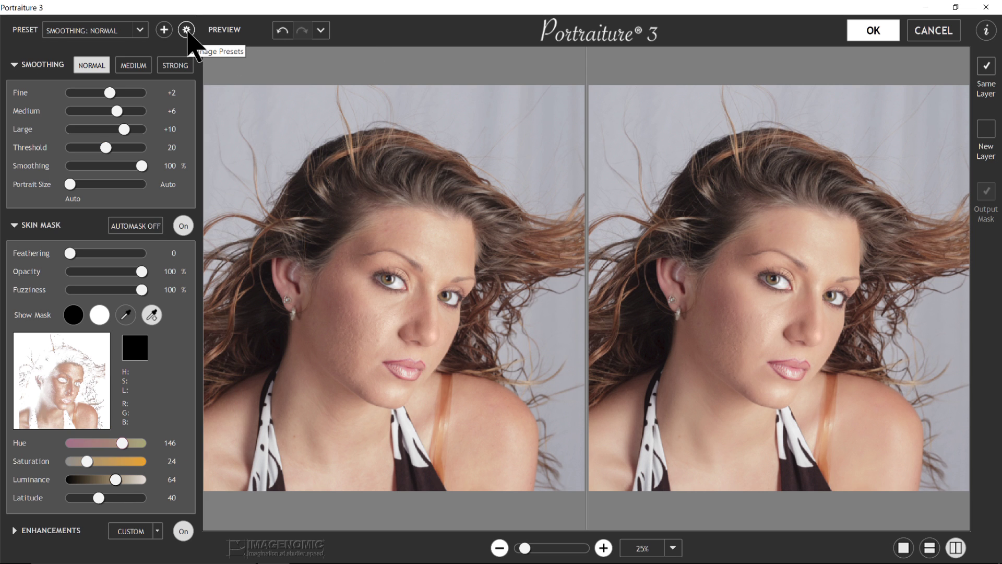
Inspect the preset folder location in the Preset Manager, try selecting all custom presets, and cancel the manager
left_click(187, 30)
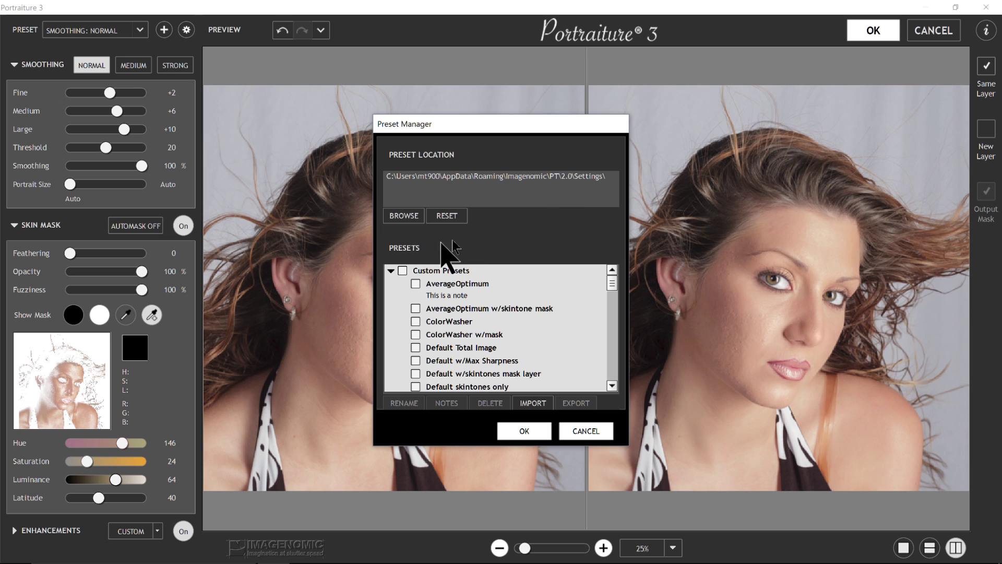
left_click(403, 219)
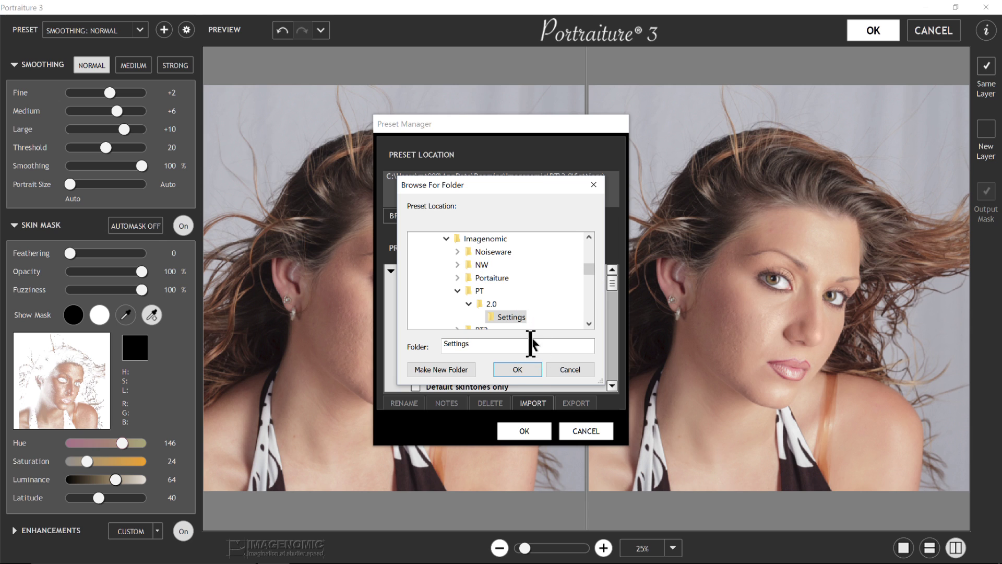
left_click(519, 369)
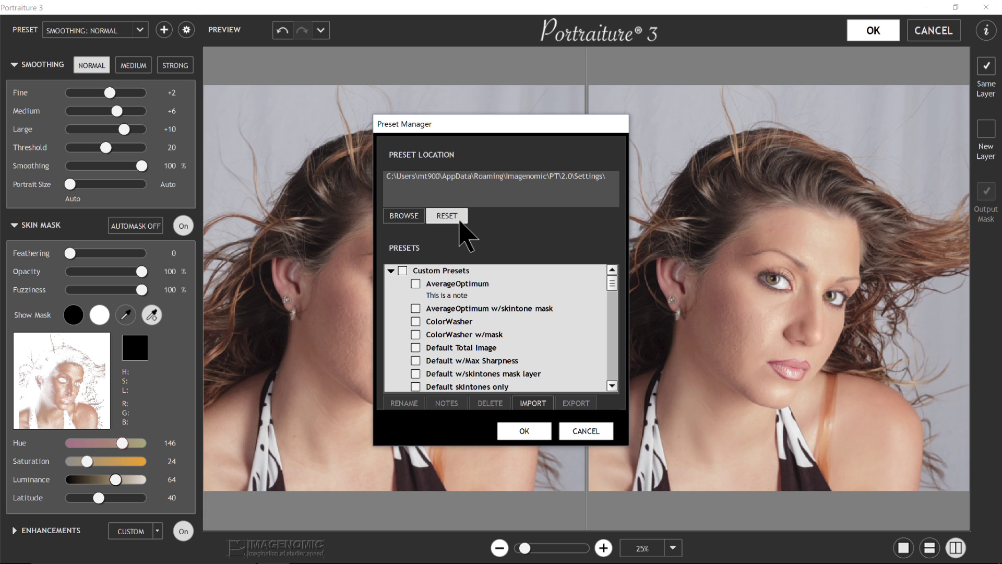
left_click(402, 271)
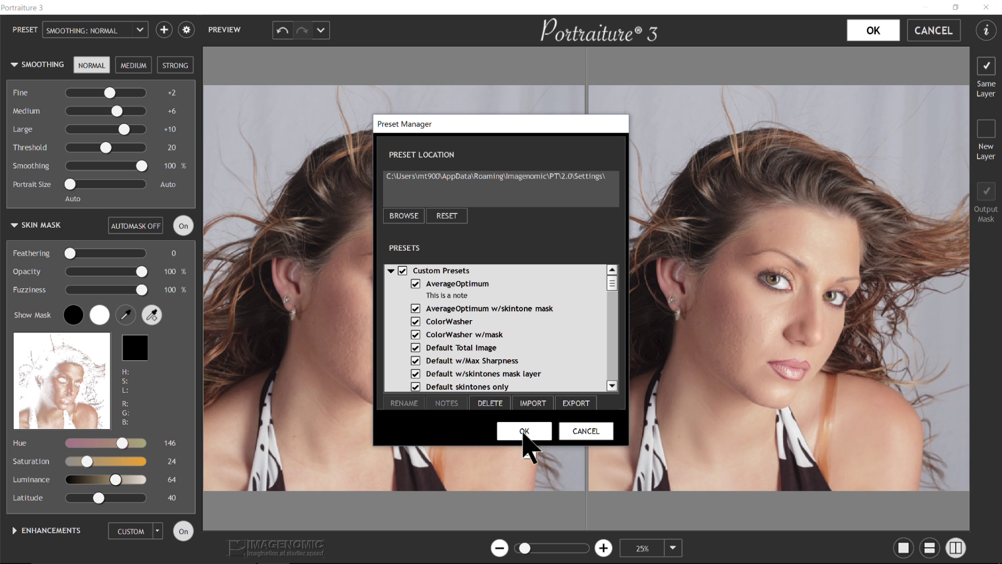
left_click(580, 433)
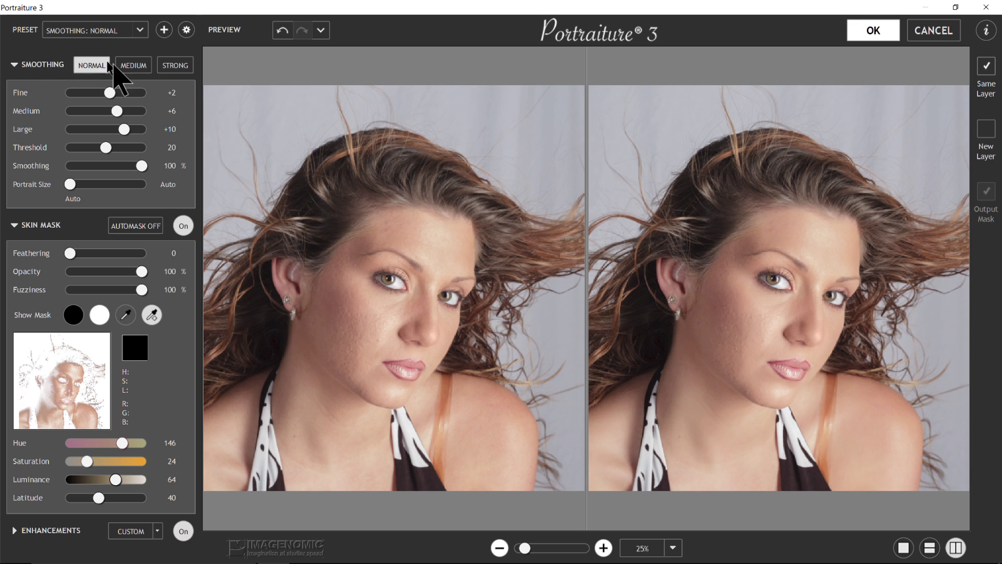
Try the Medium and Strong smoothing levels and toggle the Enhancements section
left_click(132, 66)
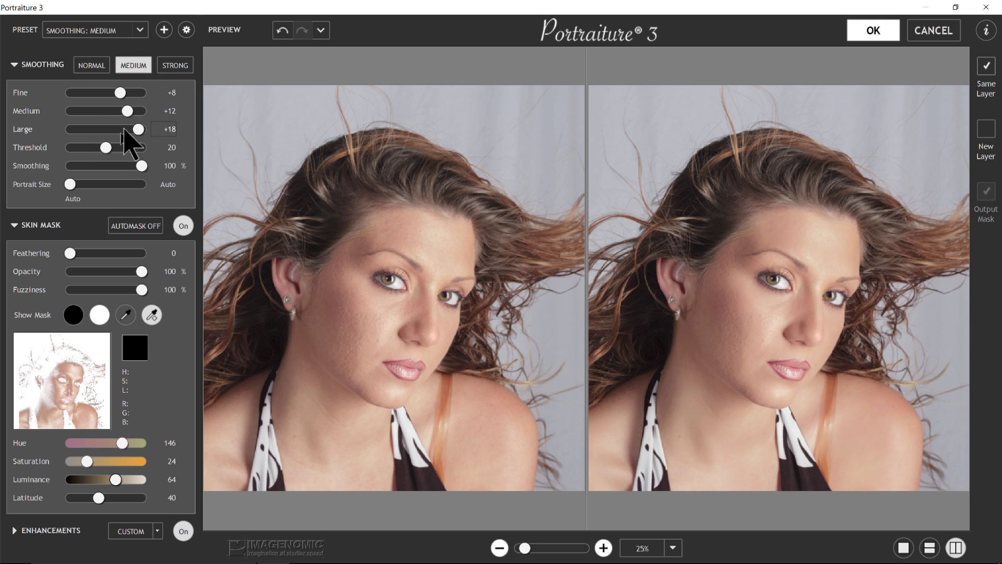
left_click(175, 66)
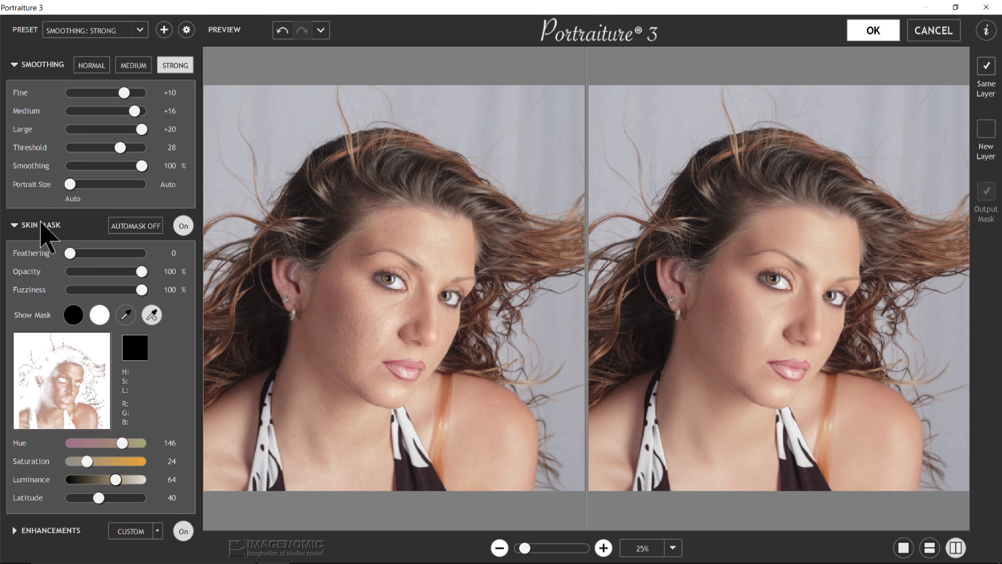
left_click(14, 531)
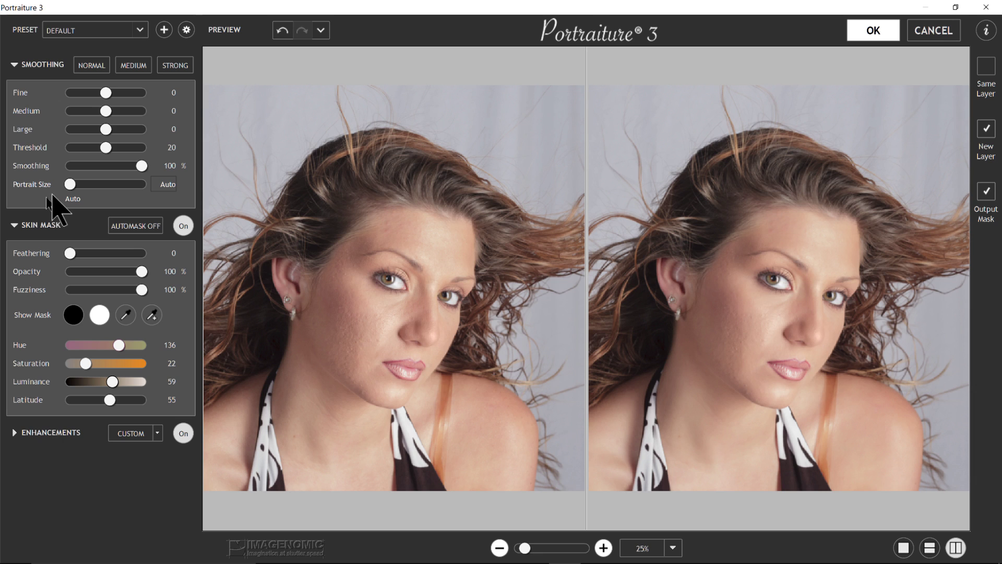
Try different Portrait Size values from small up to the maximum, and return the setting to Auto
left_click(70, 185)
left_click(81, 187)
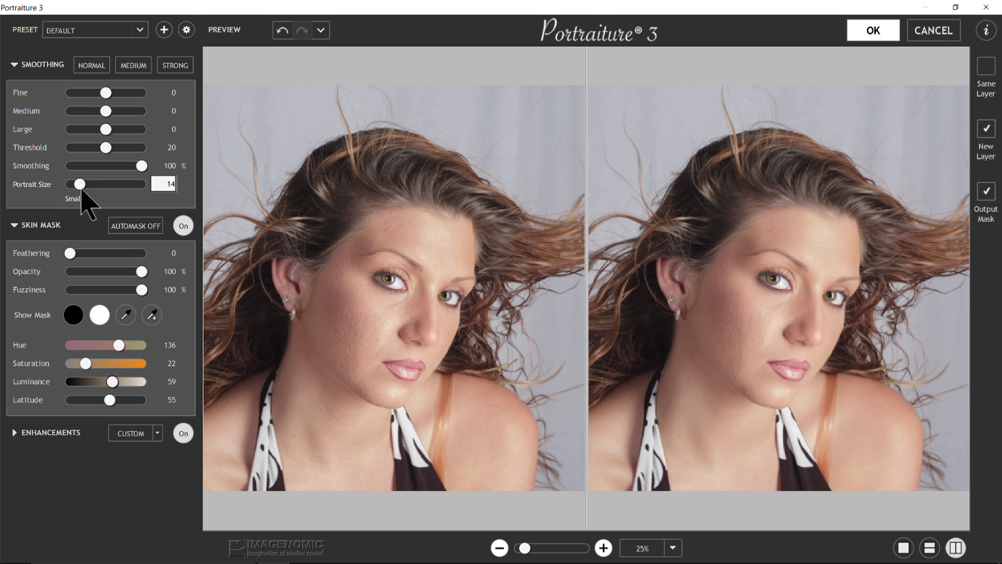
left_click_drag(81, 189, 133, 189)
left_click_drag(135, 186, 147, 186)
left_click_drag(141, 184, 64, 187)
Set Smoothing to 100% and raise the smoothing Threshold to 40
mouse_move(141, 166)
left_mouse_down()
mouse_move(45, 177)
mouse_move(78, 164)
mouse_move(148, 164)
left_mouse_up()
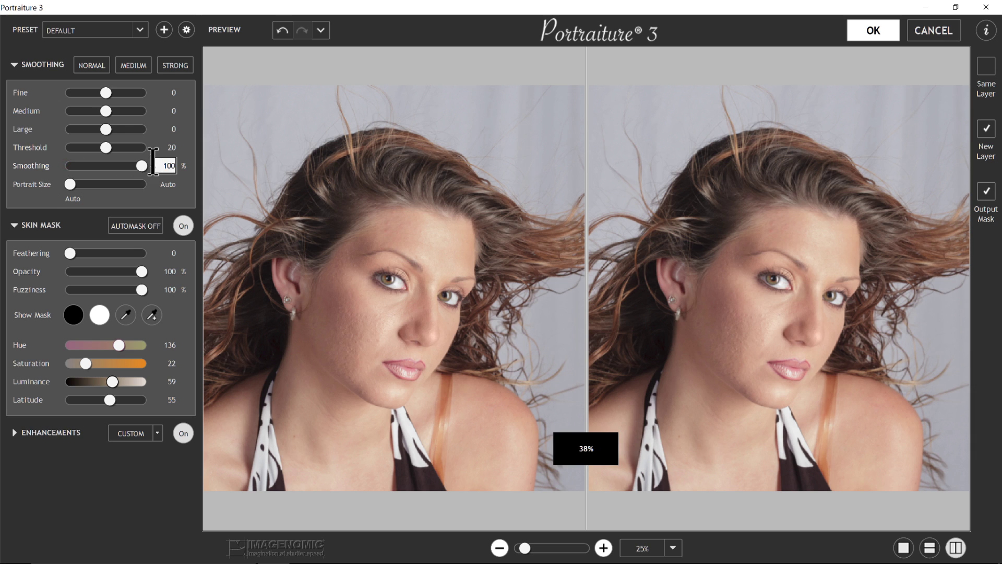
left_click(105, 147)
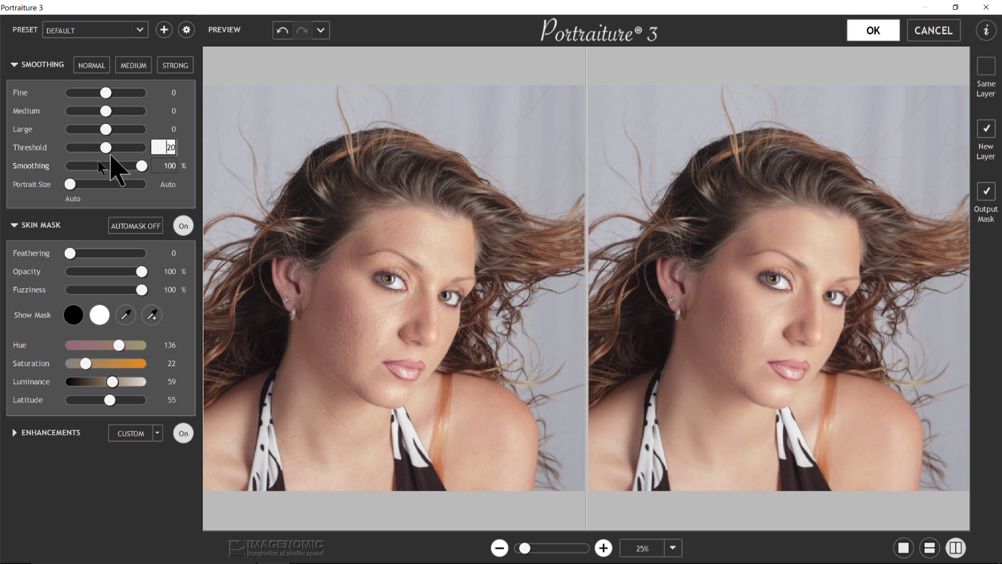
left_click_drag(104, 148, 145, 150)
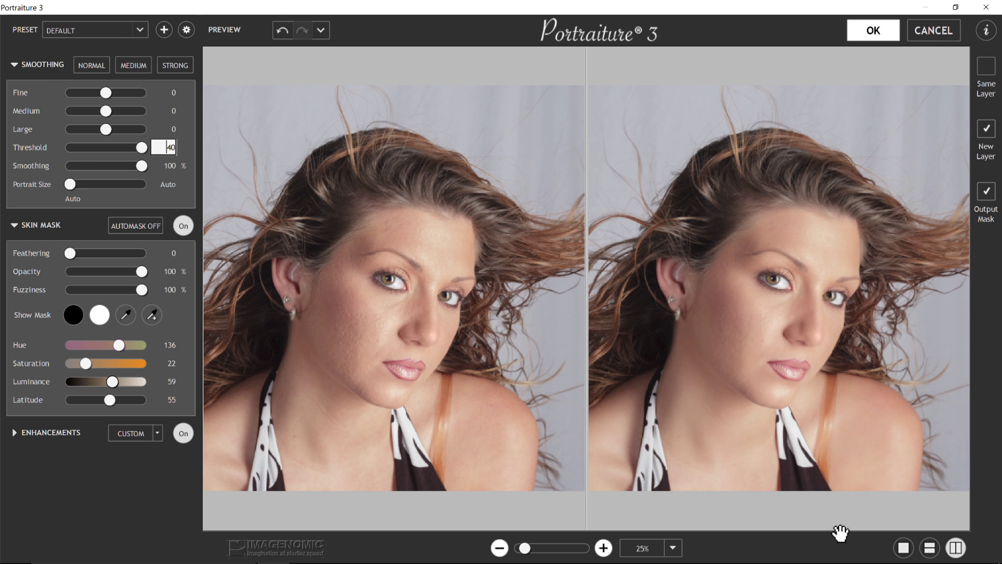
Switch to a single-image preview of the cheek at 100% and set Fine, Medium and Large smoothing to -20
left_click(904, 548)
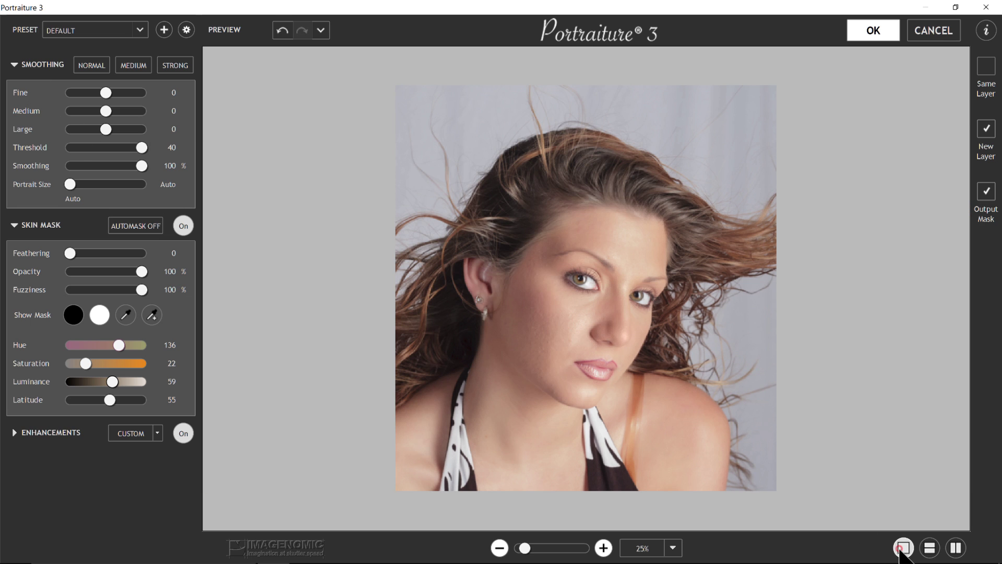
left_click(603, 548)
left_click(603, 547)
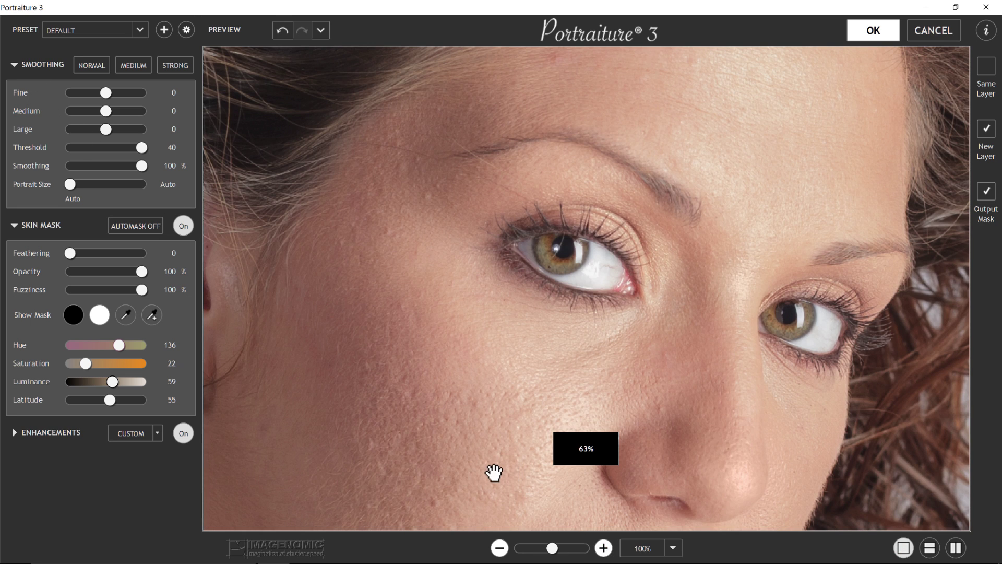
left_click_drag(494, 470, 562, 356)
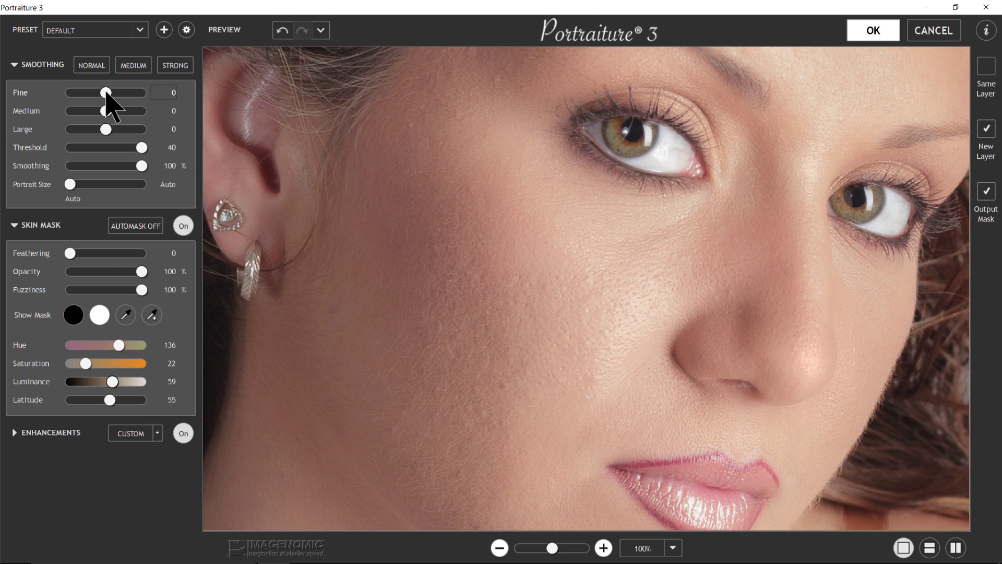
left_click_drag(105, 94, 26, 99)
left_click_drag(104, 110, 49, 122)
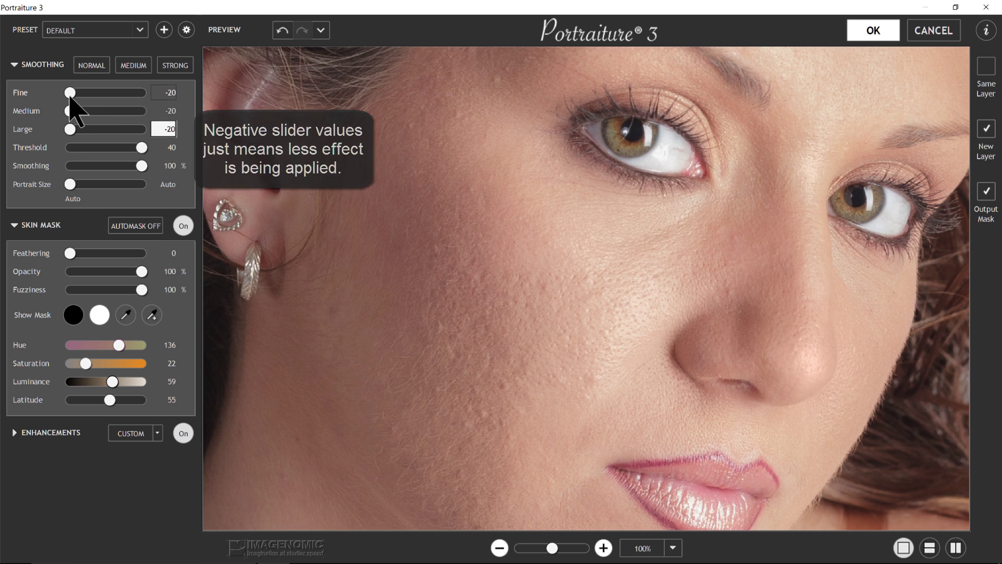
Compare Fine smoothing at +20 and -20, and reset both Fine and Medium to 0
left_click_drag(70, 93, 211, 112)
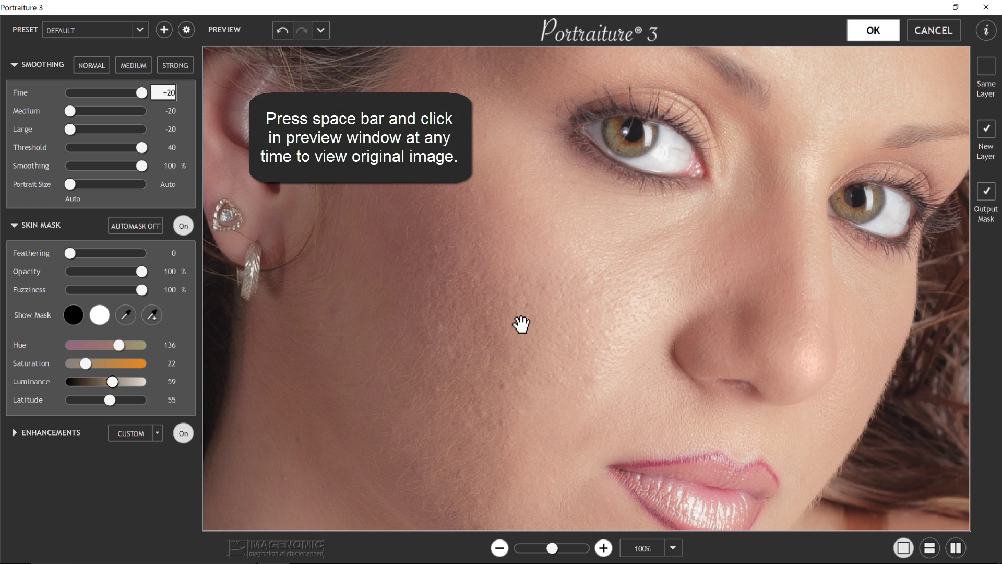
left_click_drag(141, 94, 21, 88)
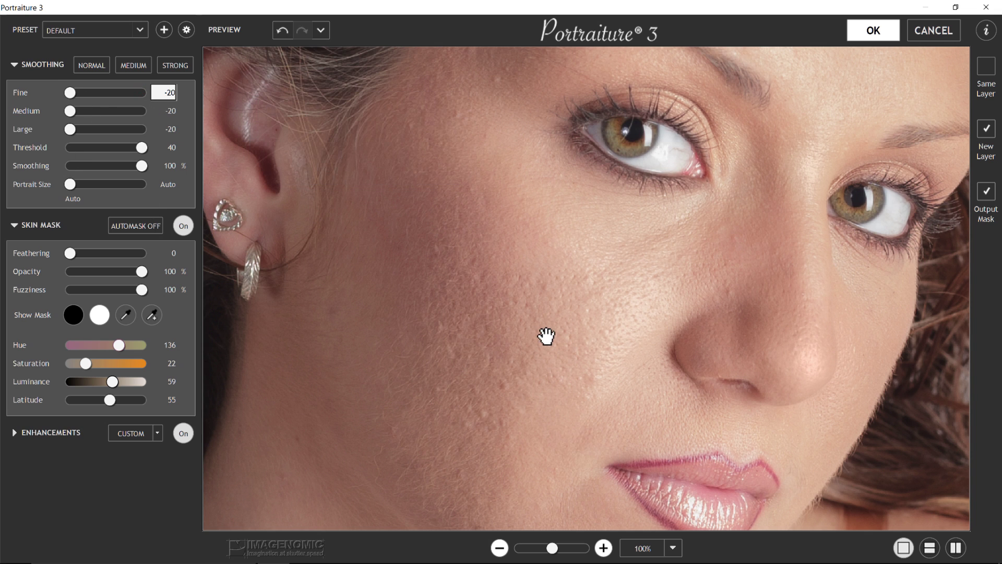
left_click_drag(70, 94, 141, 94)
double_click(141, 92)
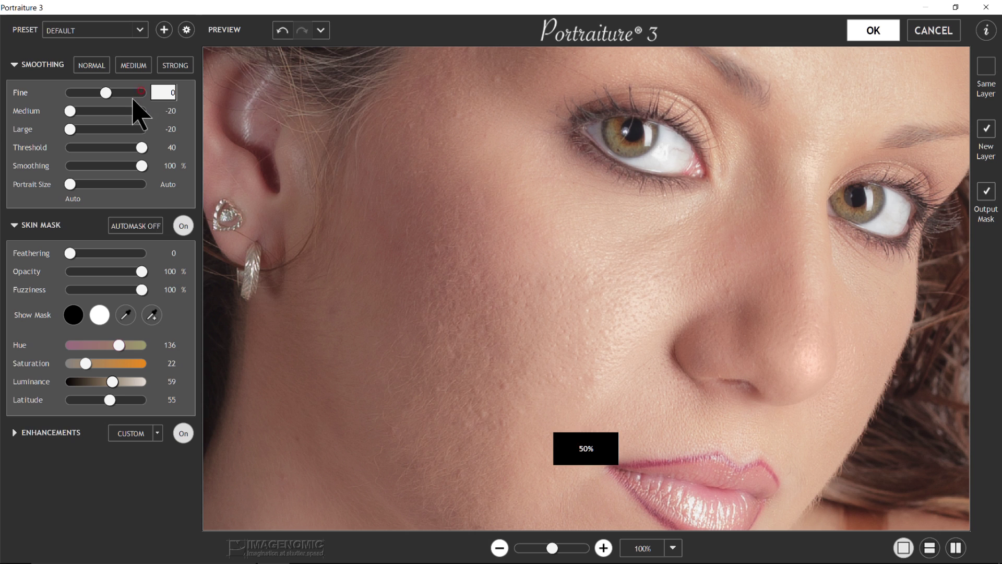
left_click_drag(70, 111, 142, 111)
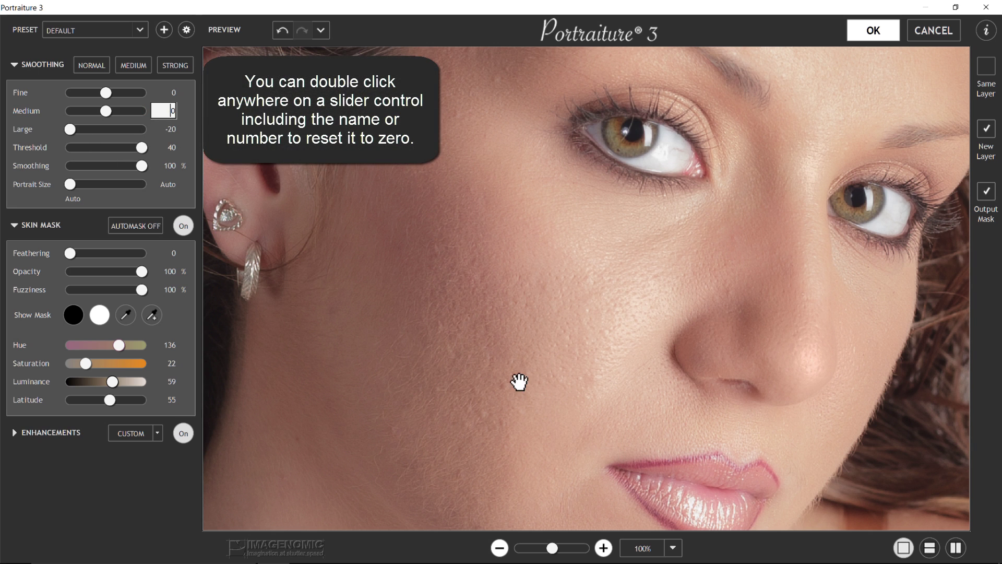
Compare Large smoothing at +20 and -20 with the face at 50% zoom, and leave Large at +20
left_click(499, 547)
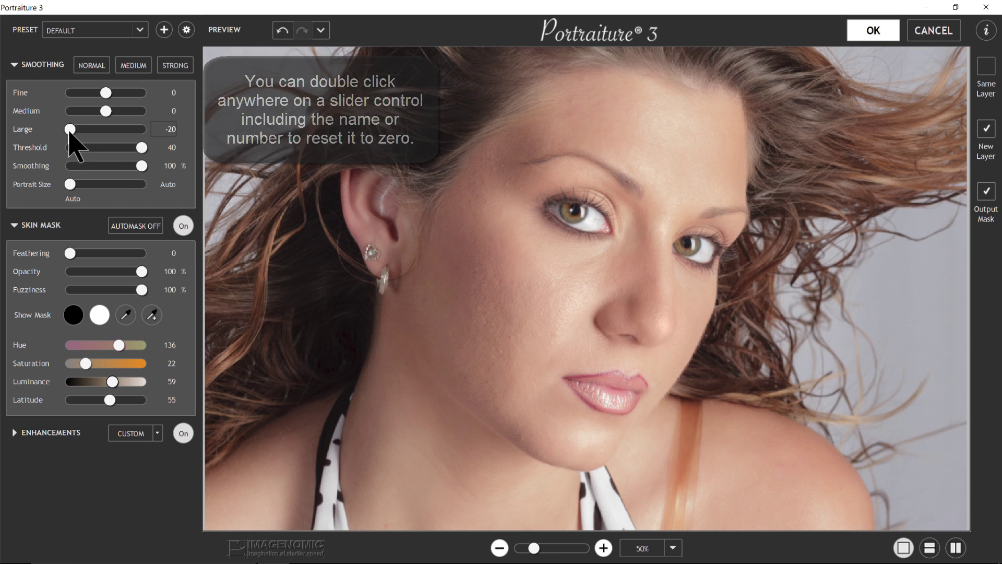
left_click_drag(70, 130, 201, 137)
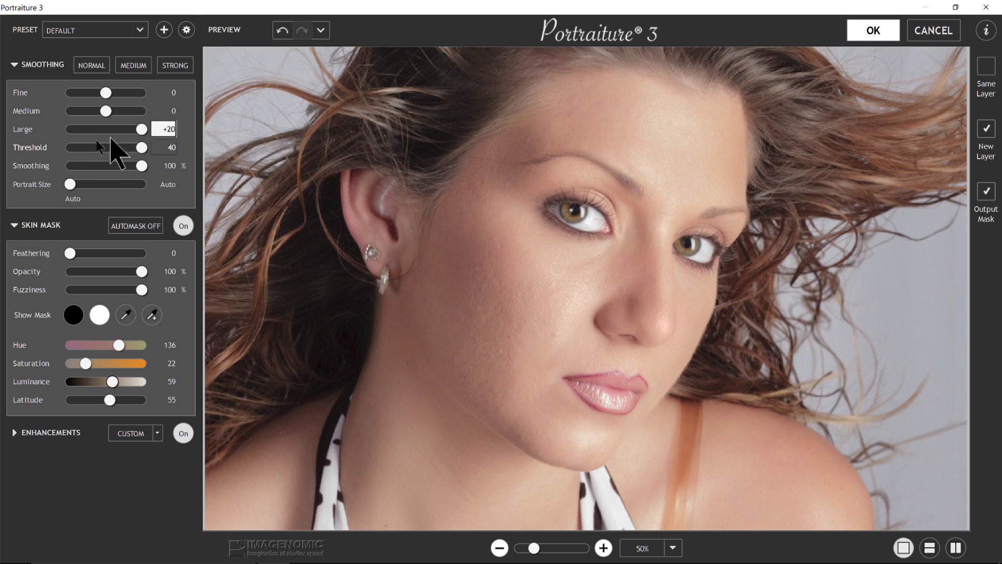
left_click_drag(140, 129, 39, 131)
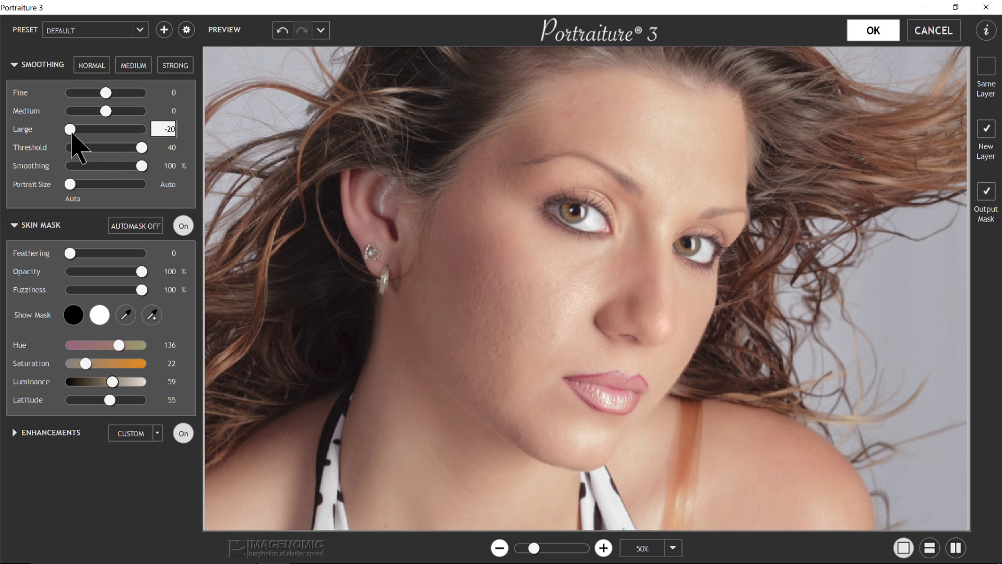
left_click_drag(98, 130, 153, 135)
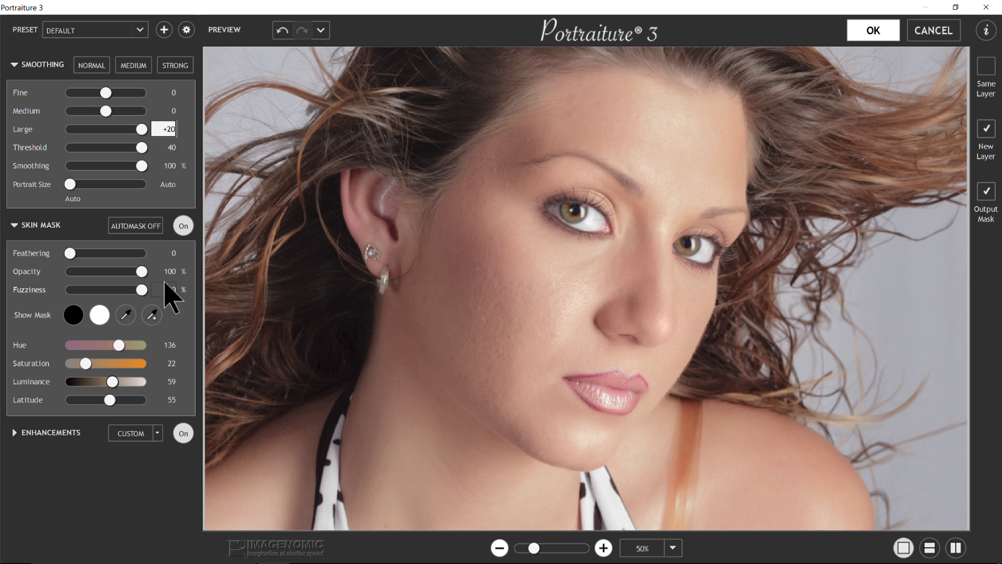
Turn Automask on and compare Large smoothing at -20 and +20, viewing the cheek at 100% zoom
left_click(148, 224)
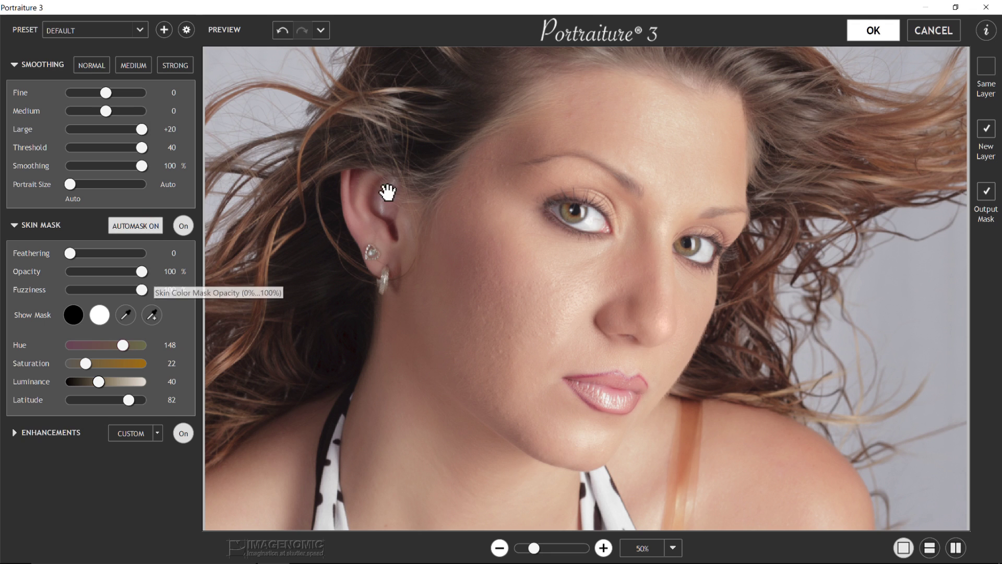
left_click_drag(142, 129, 27, 135)
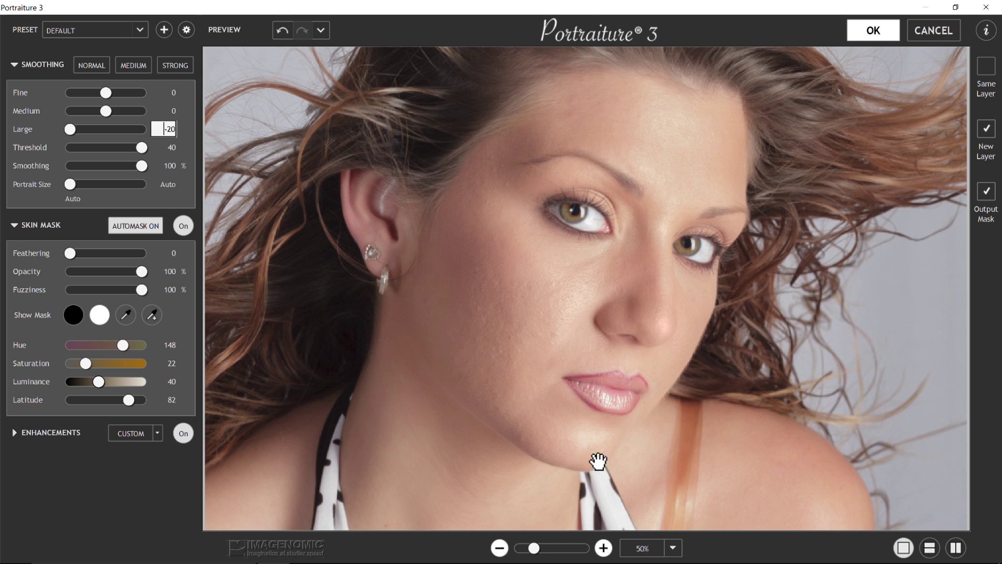
left_click(596, 545)
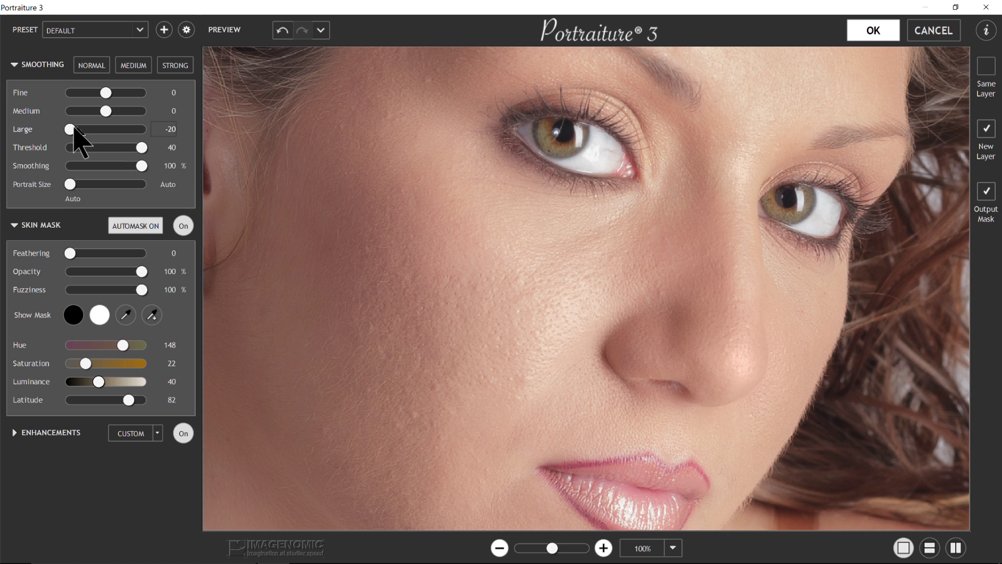
left_click_drag(70, 128, 282, 167)
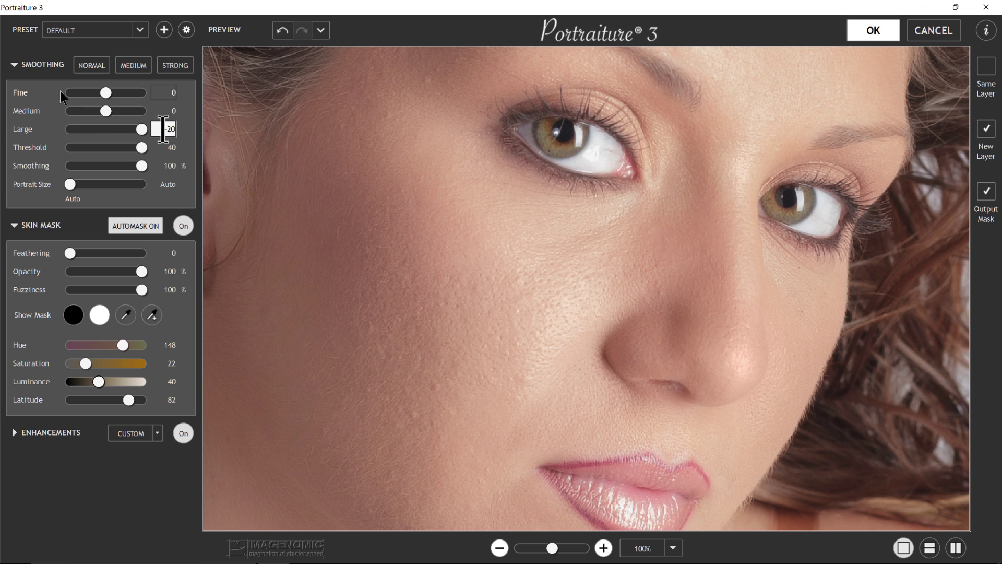
Reapply the Default preset to reset the smoothing settings, and bring the forehead and eyes into the preview
left_click(84, 36)
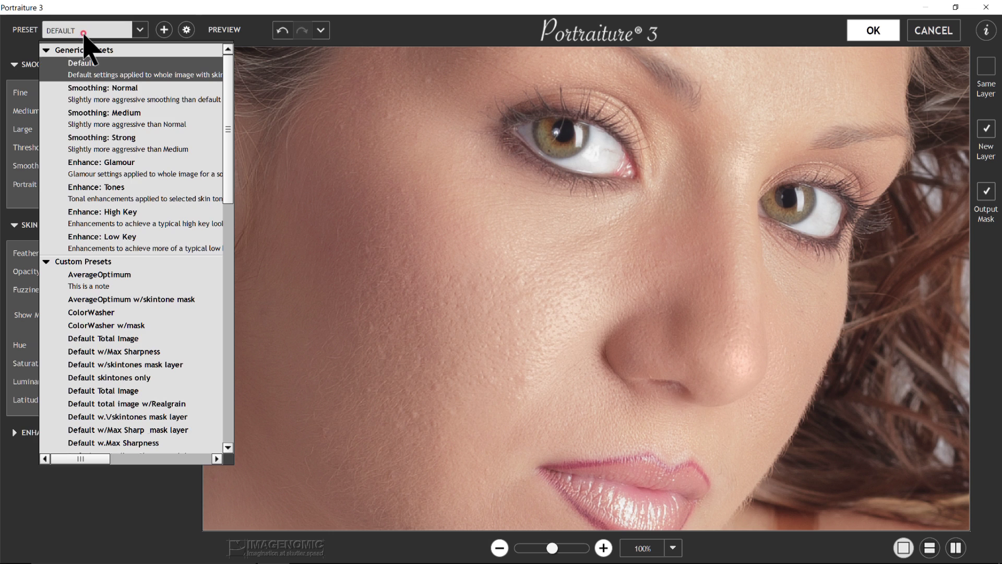
left_click(85, 73)
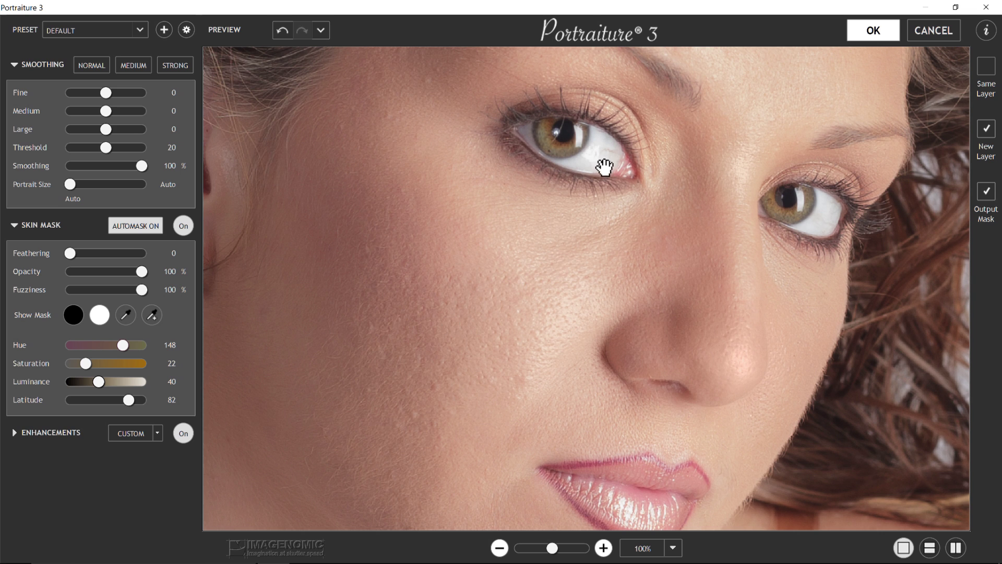
left_click_drag(604, 163, 574, 353)
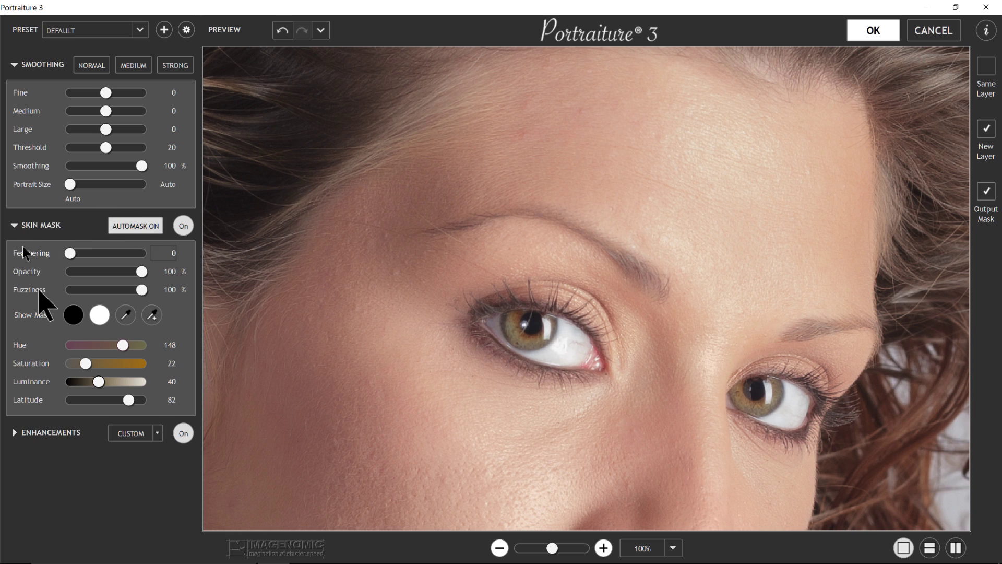
Turn Automask off, sample the forehead as the skin mask color, and expand it with the area between the eyebrows and the shaded cheek
left_click(140, 225)
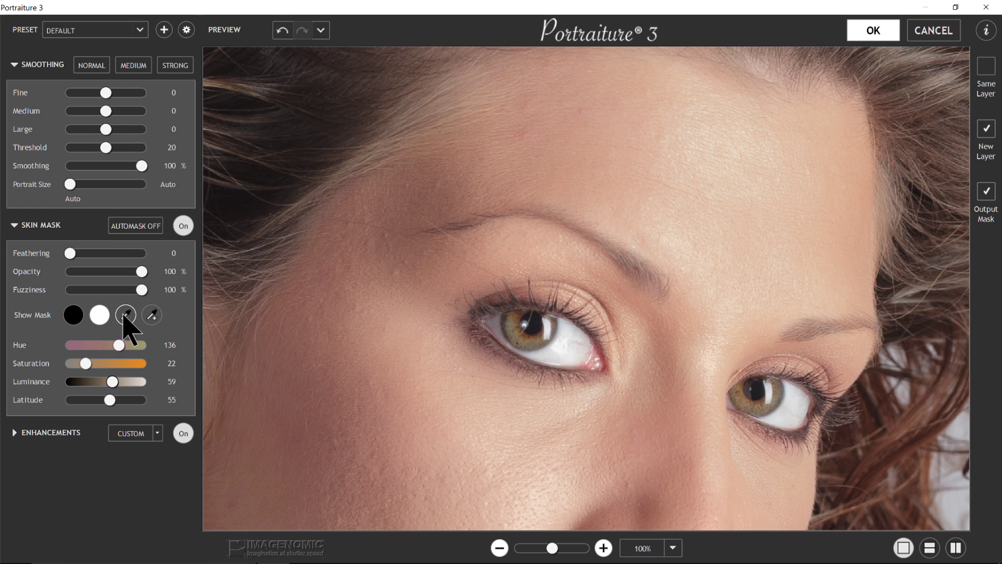
left_click(125, 316)
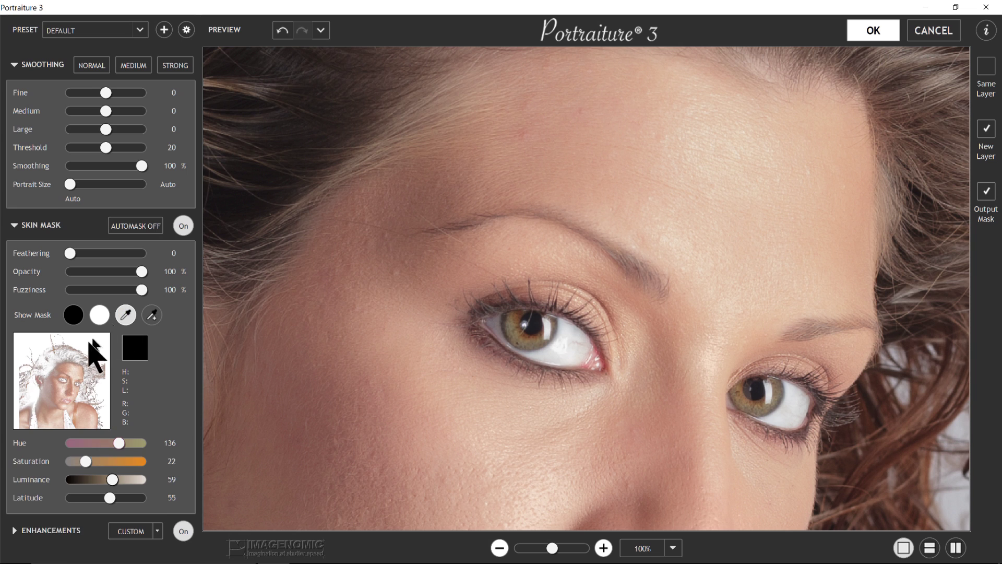
left_click(657, 180)
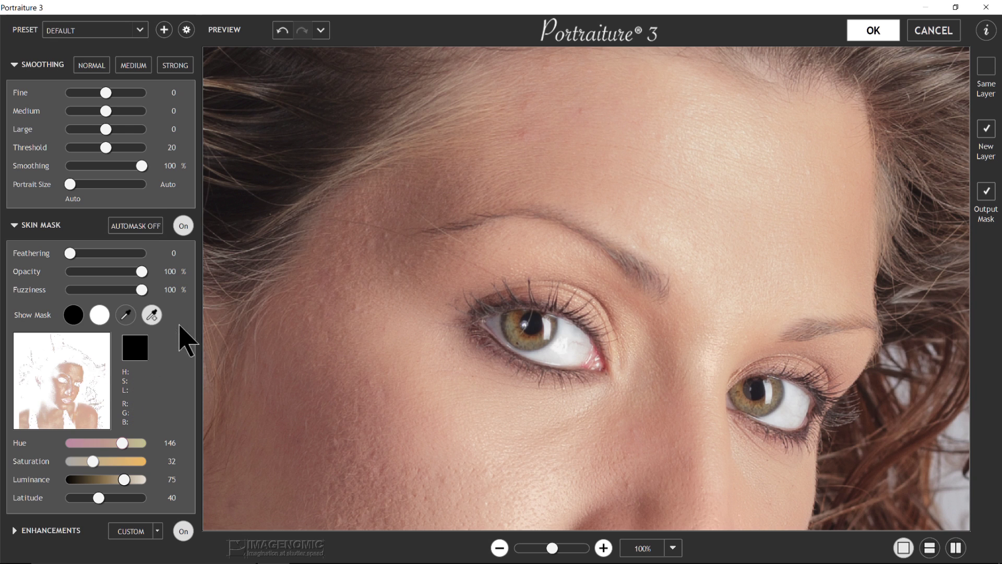
left_click(722, 299)
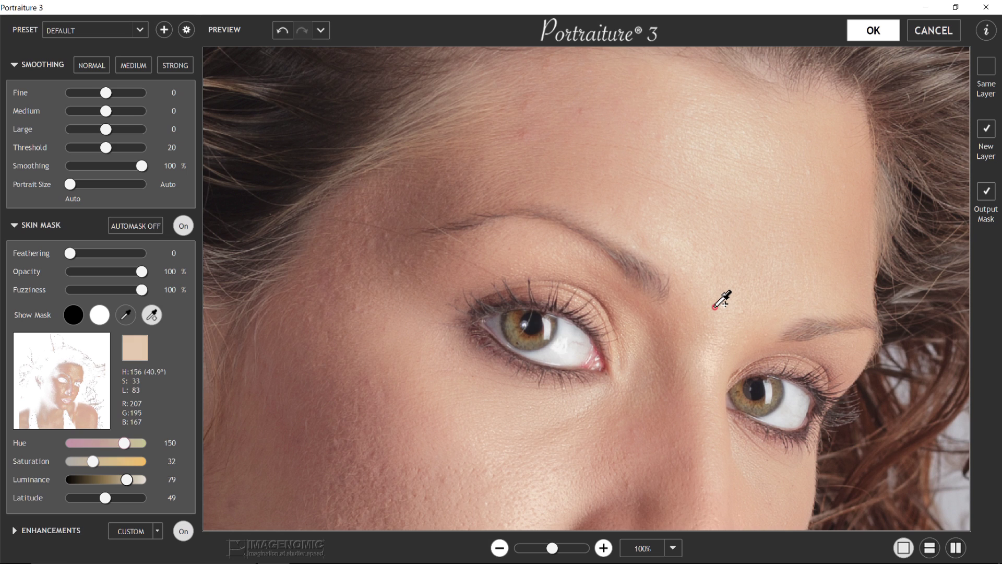
left_click(151, 314)
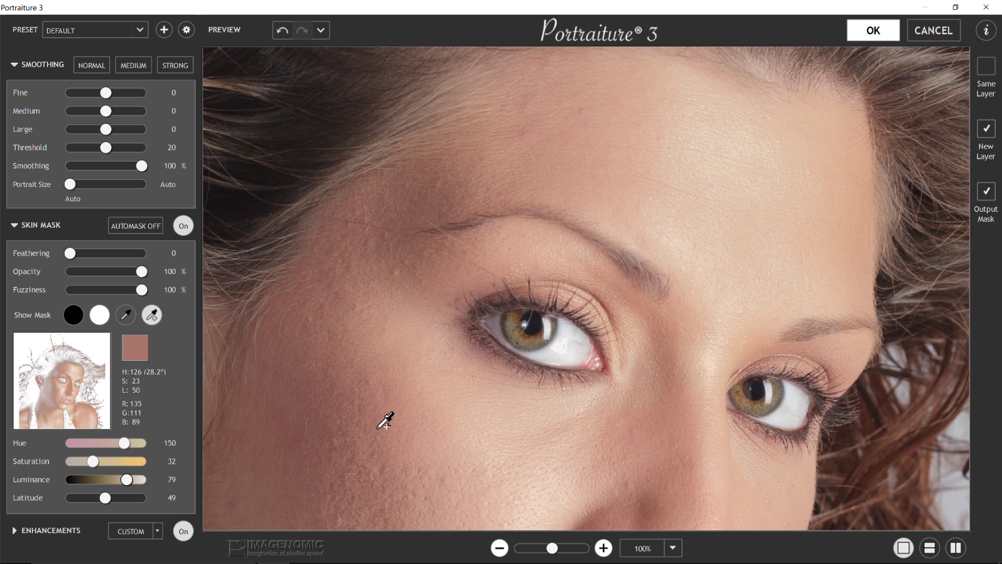
left_click(398, 450)
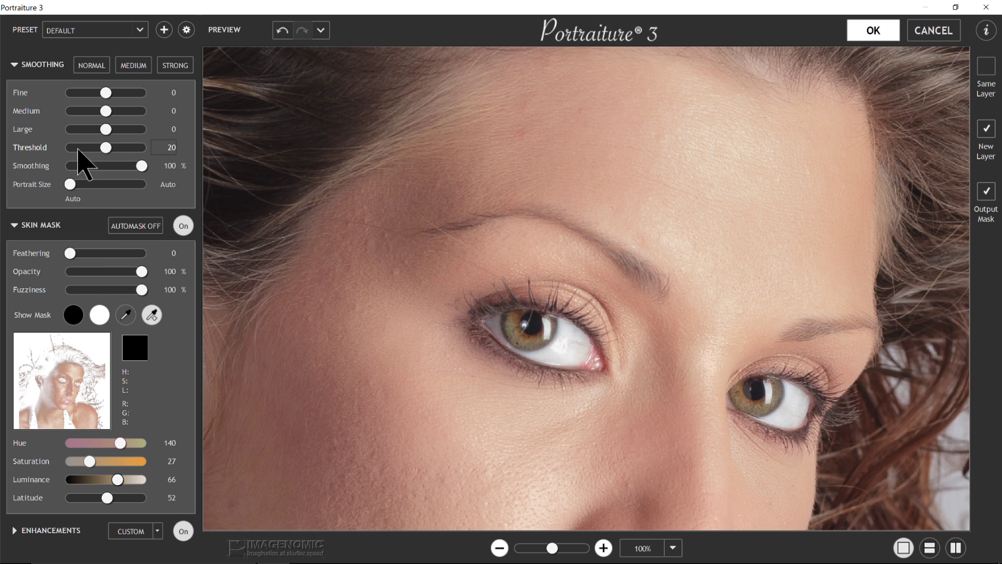
Turn the skin mask off and set Fine smoothing to -20, Large to +20 and Threshold to 40
left_click(183, 226)
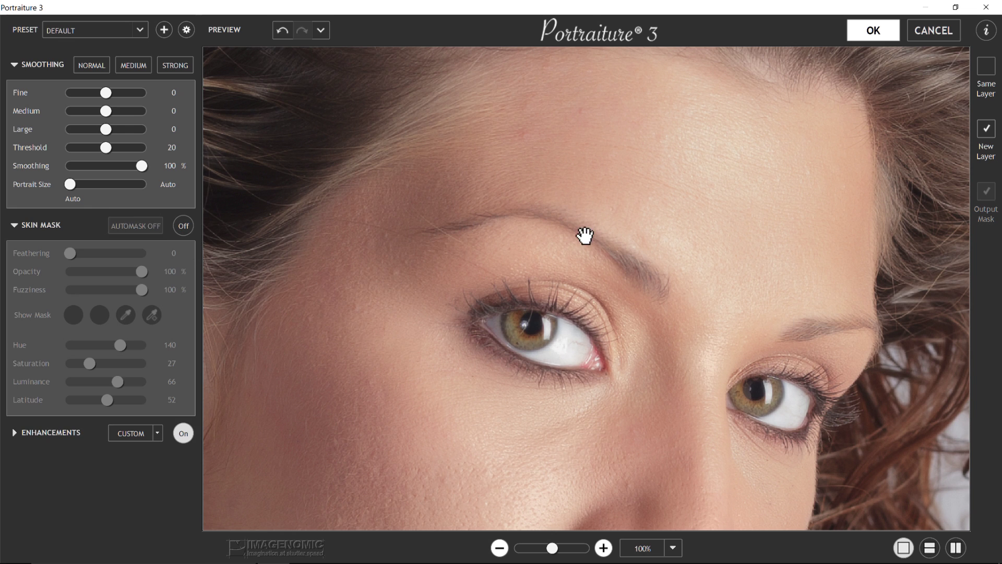
left_click(500, 548)
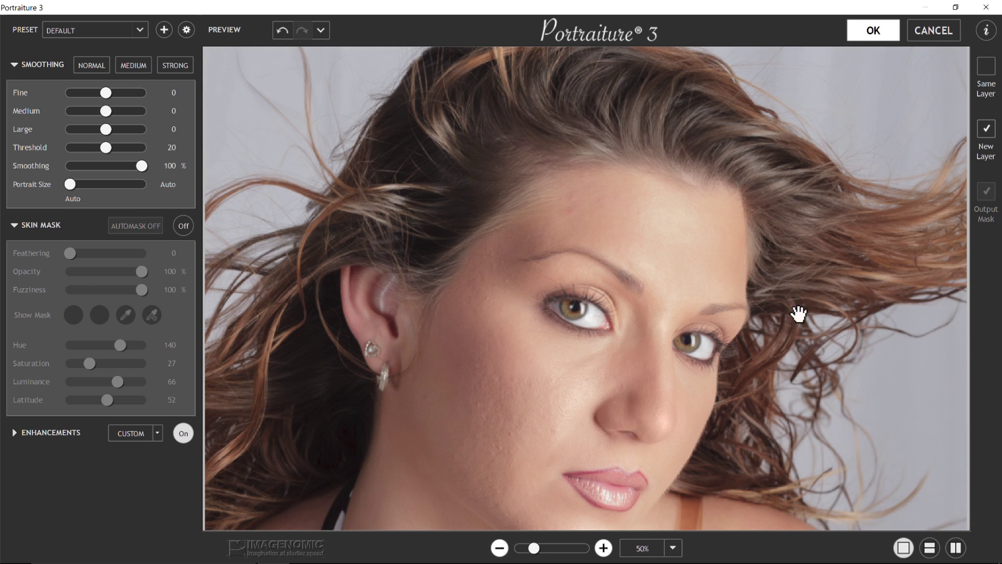
left_click(71, 94)
left_click_drag(104, 130, 156, 157)
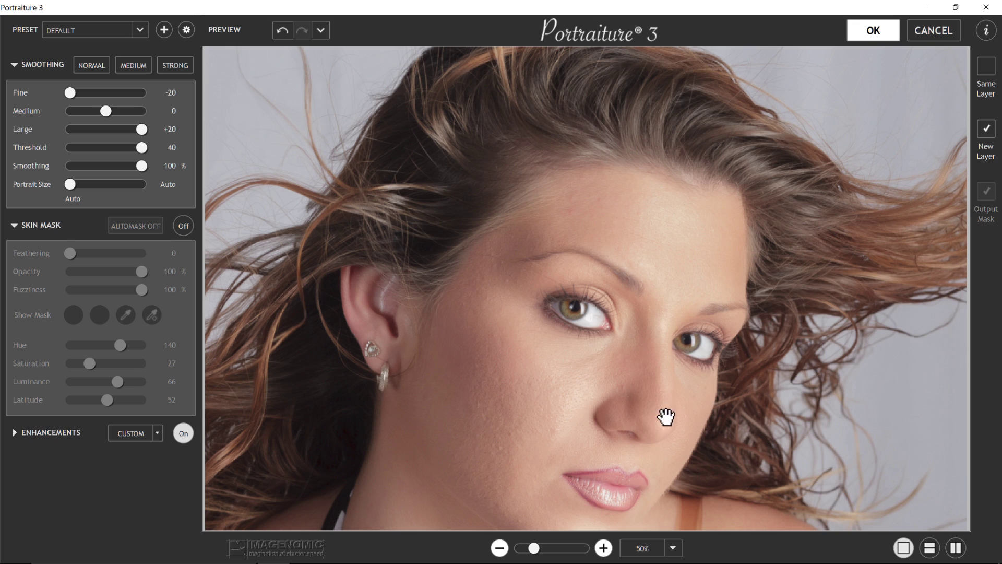
Examine the smoothed skin at 100% and 50% zoom, and show the face before and after side by side
left_click(604, 548)
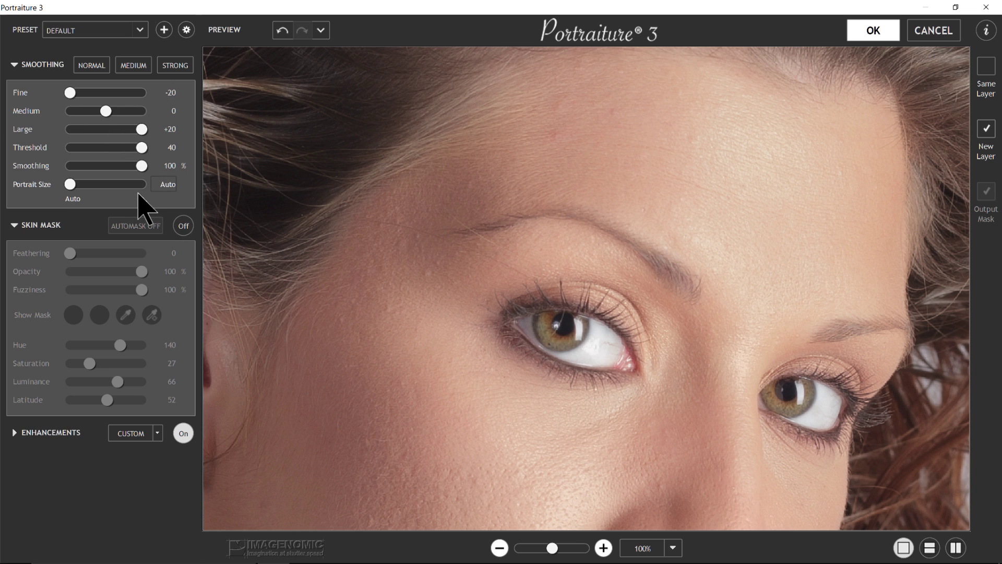
left_click_drag(533, 443, 505, 229)
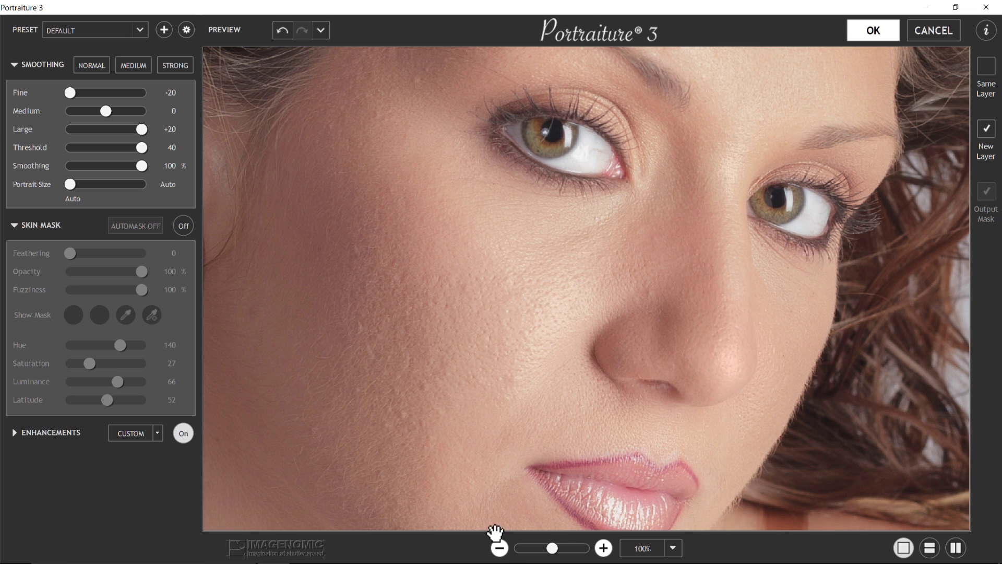
left_click(500, 547)
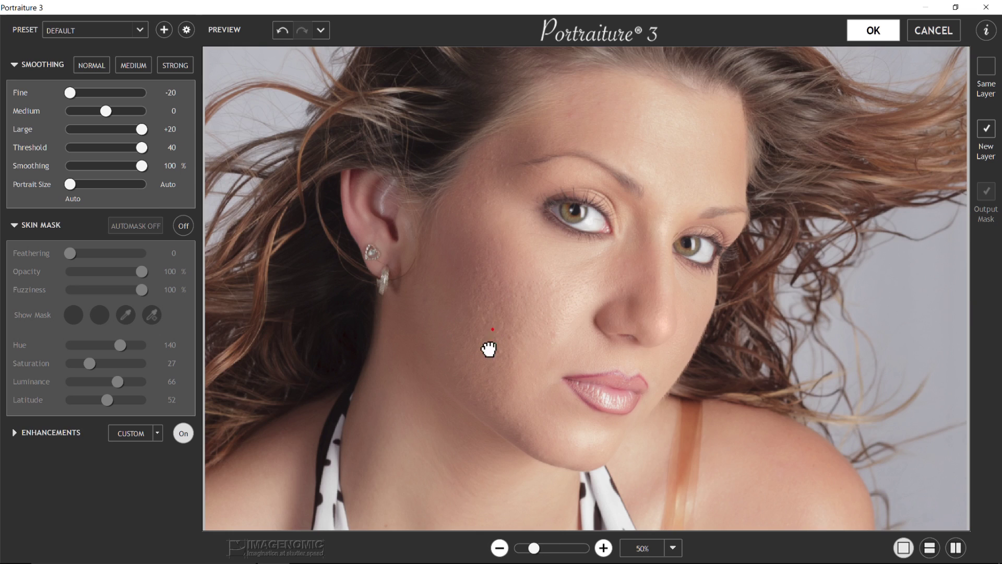
left_click_drag(492, 330, 461, 407)
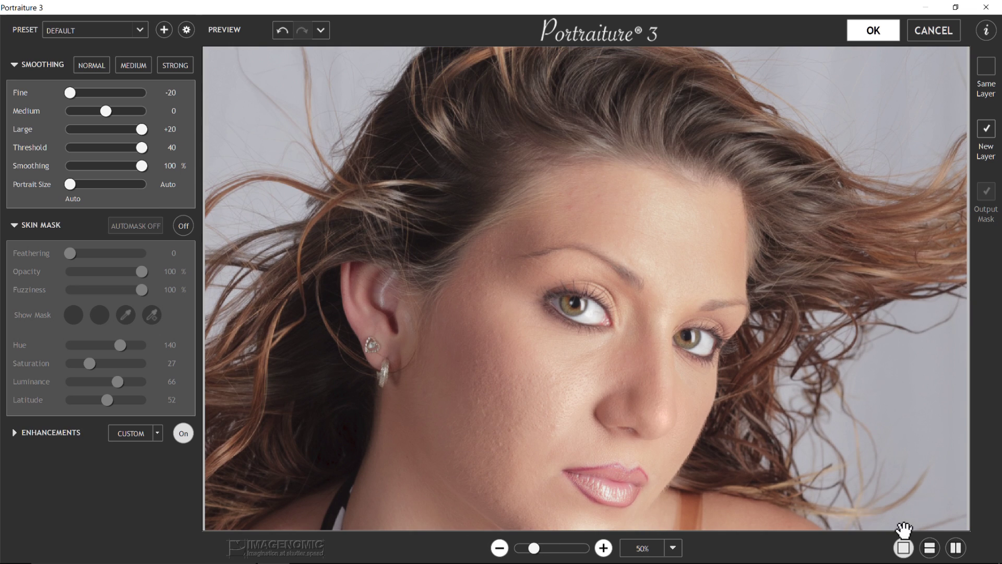
left_click(956, 548)
left_click_drag(893, 365, 716, 312)
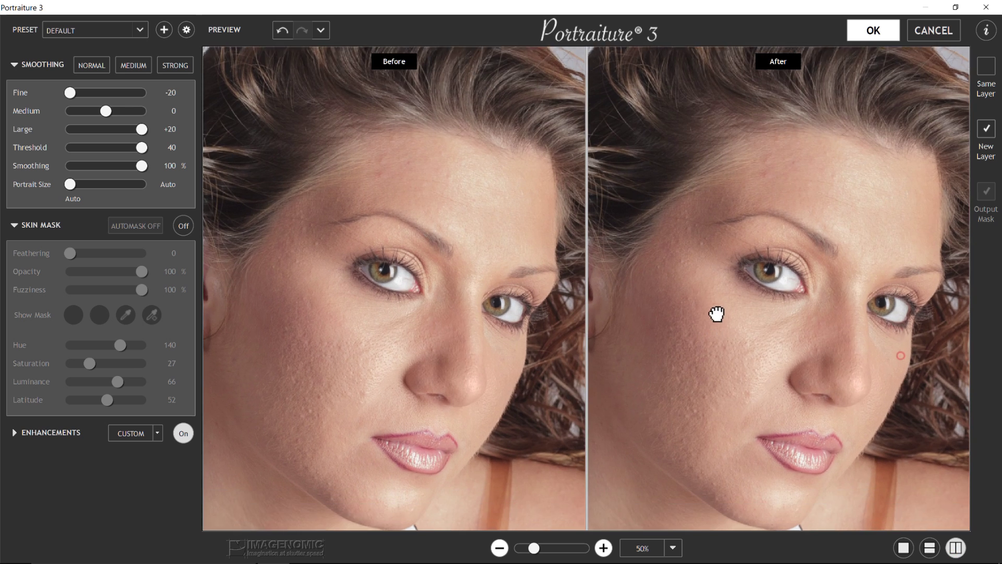
Turn the skin mask on, show it against white, and try Feathering at 100 before setting it back to 0
left_click(184, 227)
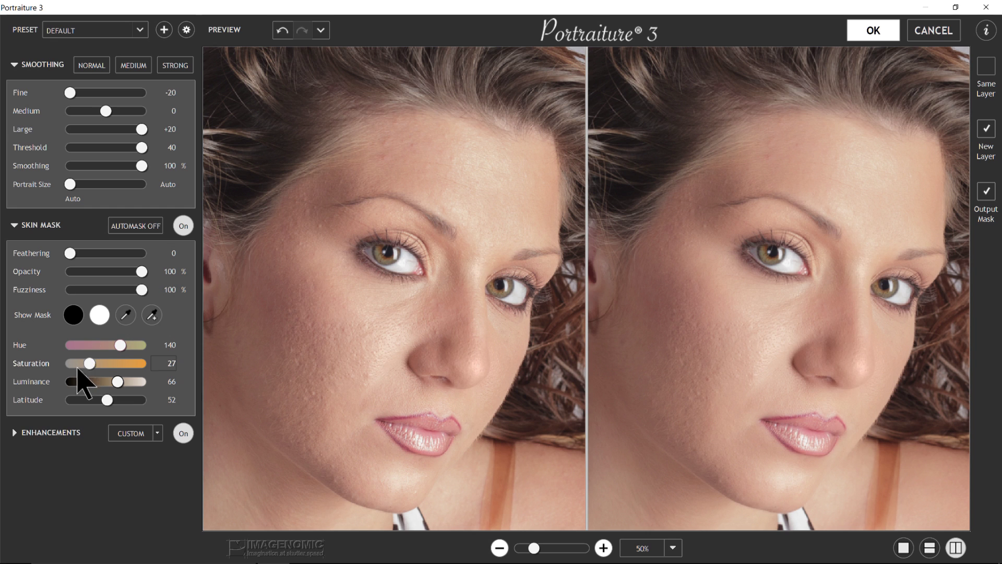
left_click(99, 315)
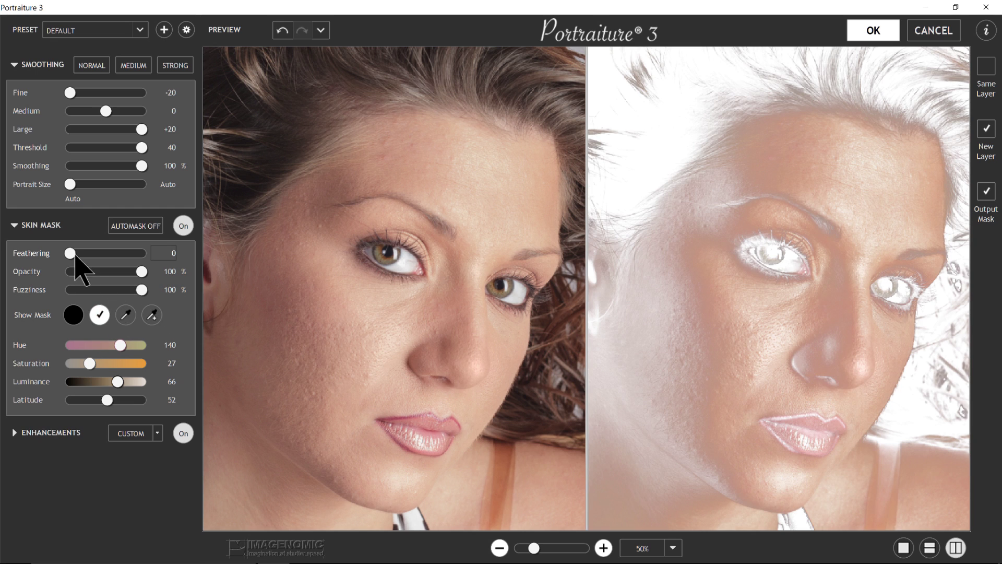
left_click_drag(73, 257, 205, 272)
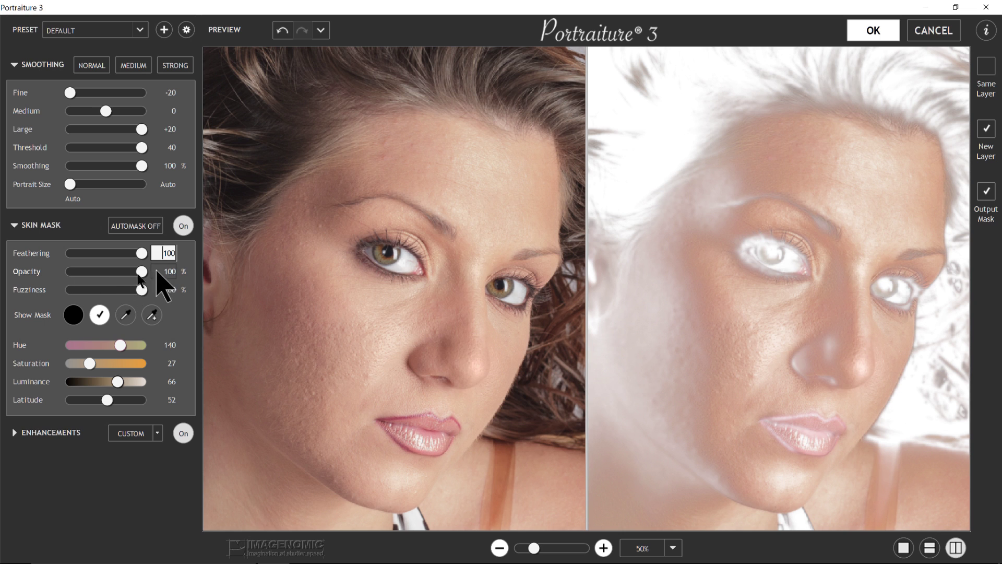
left_click_drag(140, 254, 70, 255)
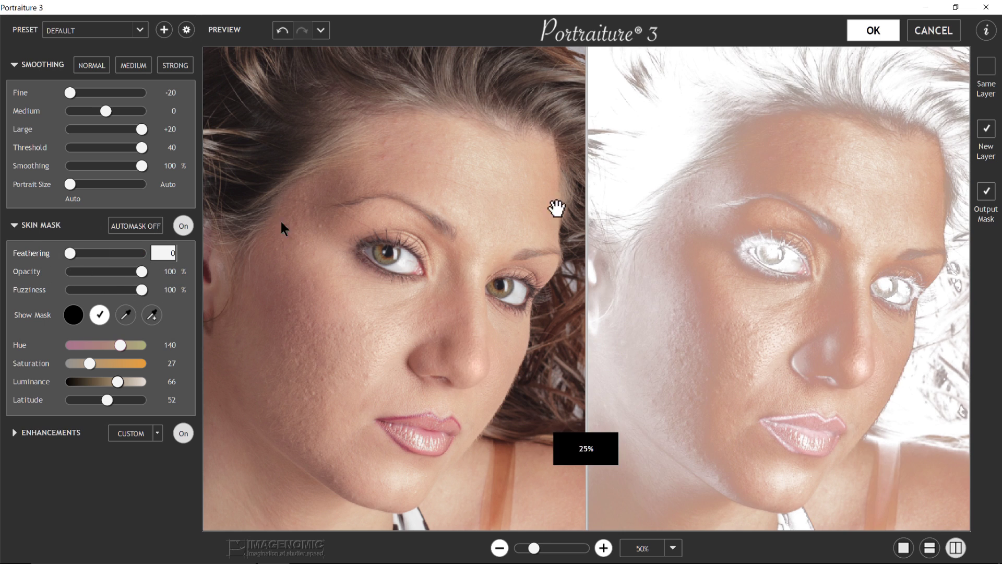
Check the mask's Opacity and Fuzziness at 100%, and compare the mask against black and white backgrounds
left_click(140, 272)
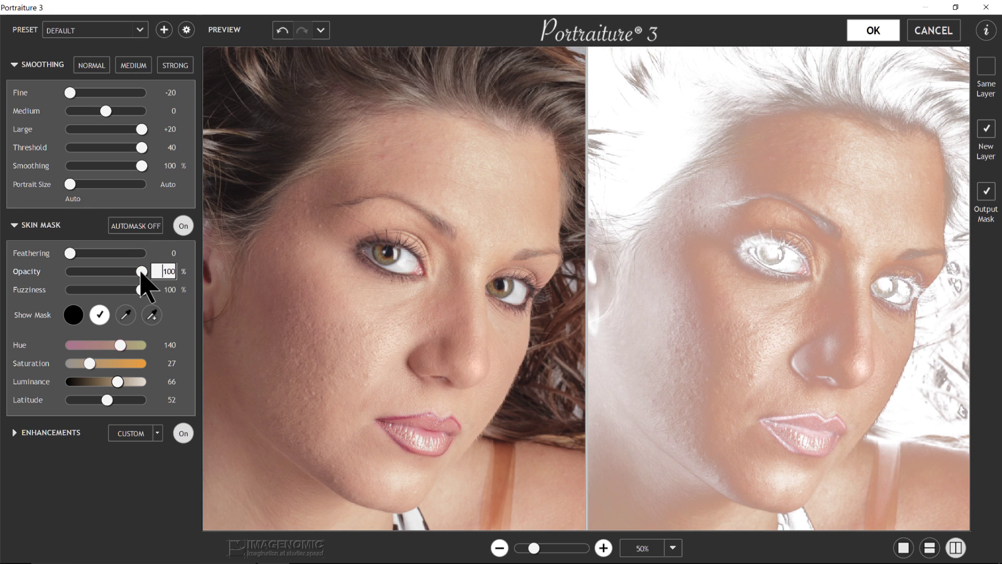
mouse_move(141, 273)
left_mouse_down()
mouse_move(93, 277)
mouse_move(152, 280)
left_mouse_up()
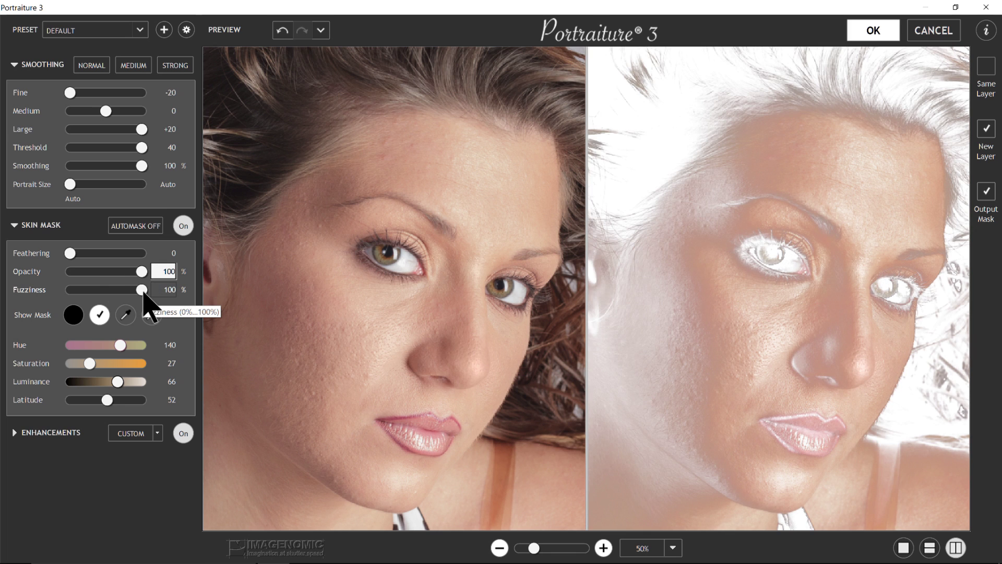
mouse_move(144, 291)
left_mouse_down()
mouse_move(65, 296)
mouse_move(141, 294)
left_mouse_up()
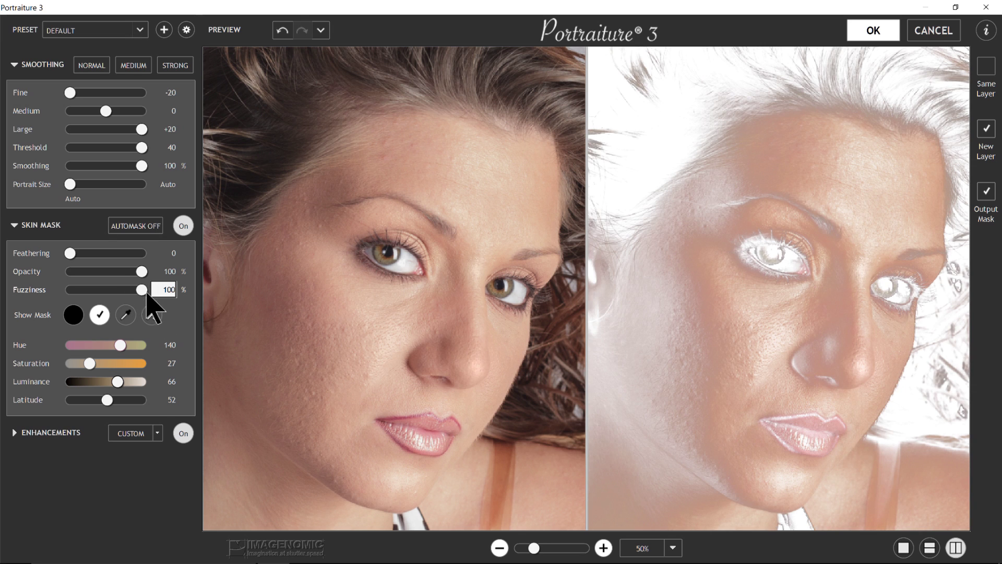
left_click(73, 315)
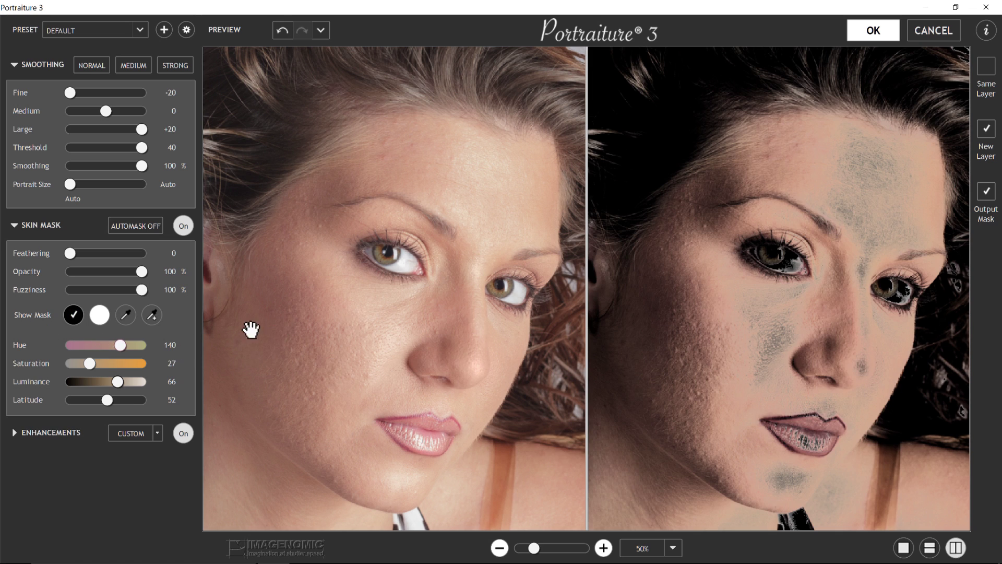
left_click(97, 317)
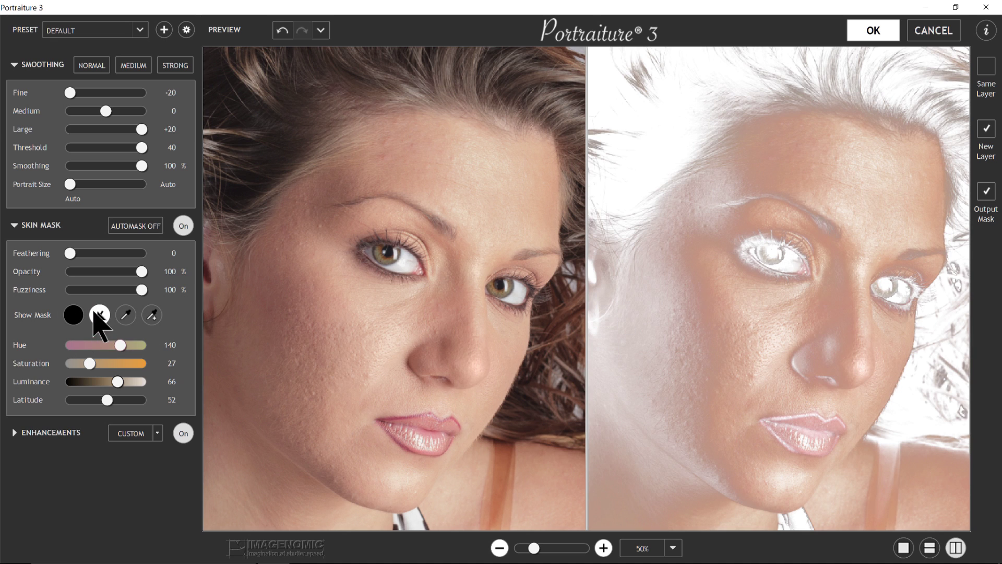
Resample the forehead as the skin mask color, and expand it with skin between the eyes and on the shaded cheek
left_click(127, 315)
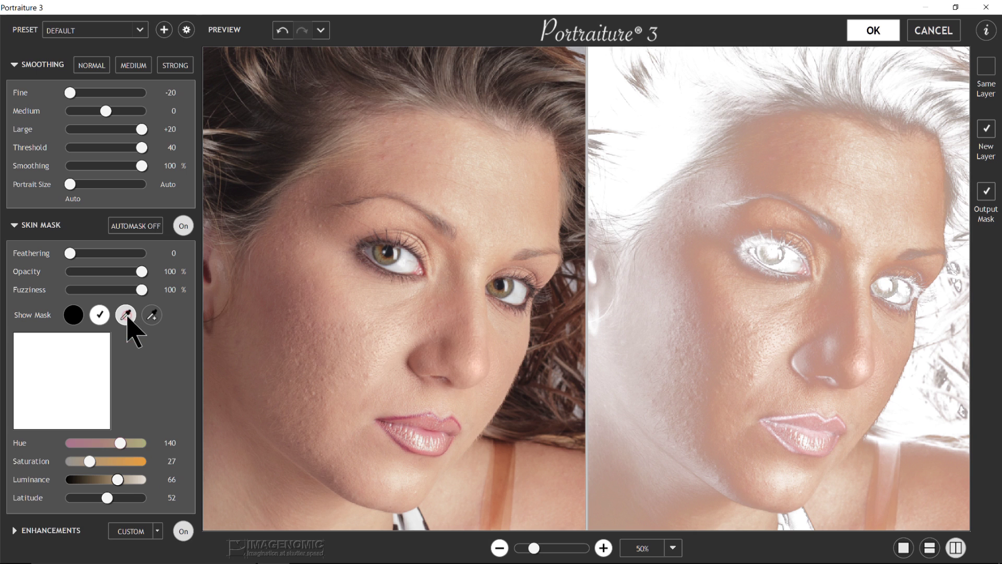
left_click(496, 192)
left_click(491, 220)
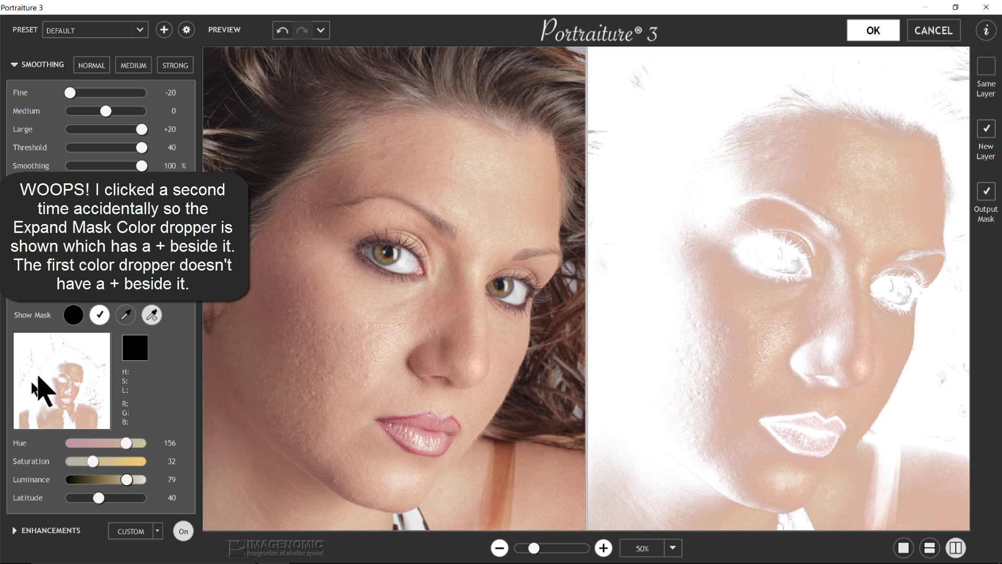
left_click(478, 244)
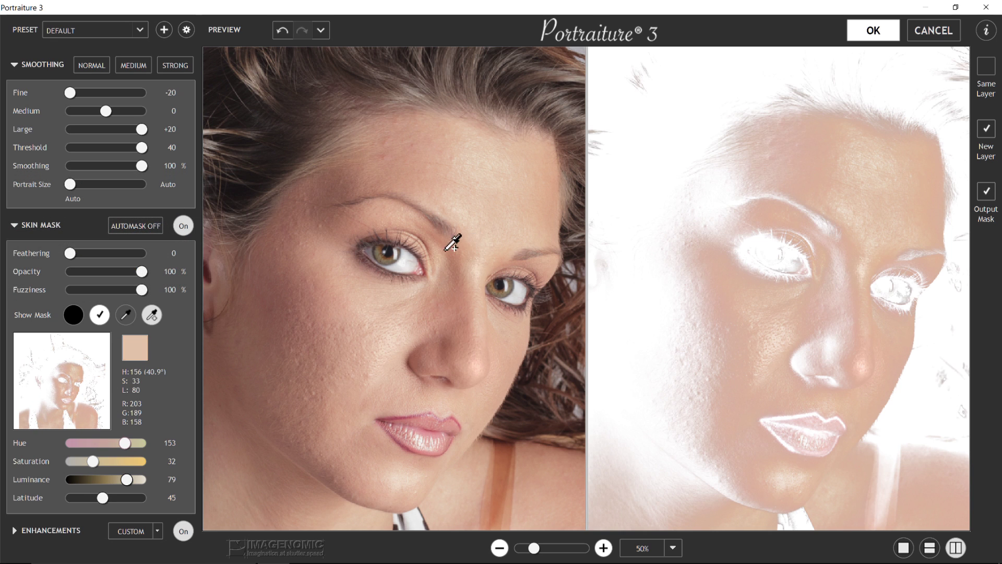
left_click(151, 315)
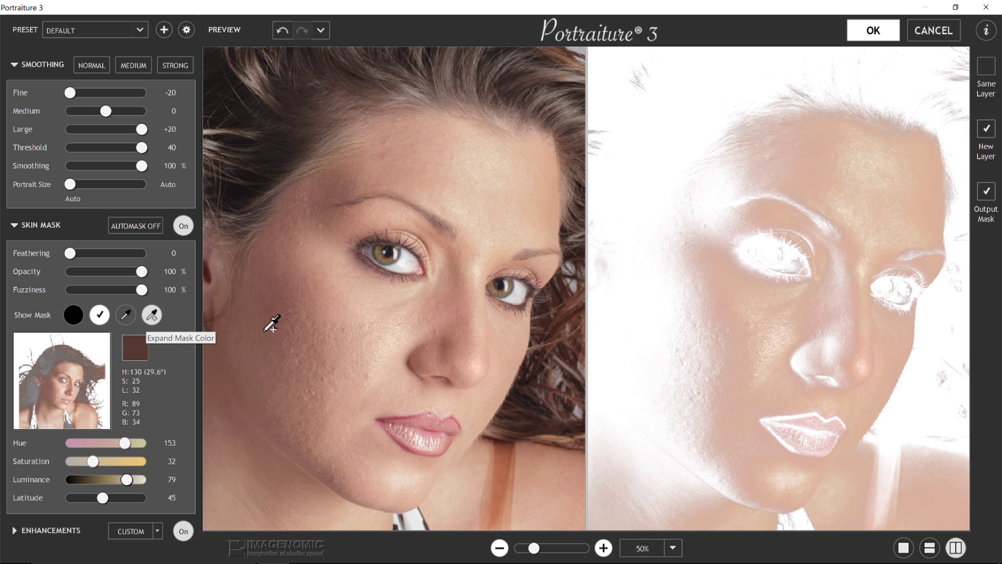
left_click(326, 330)
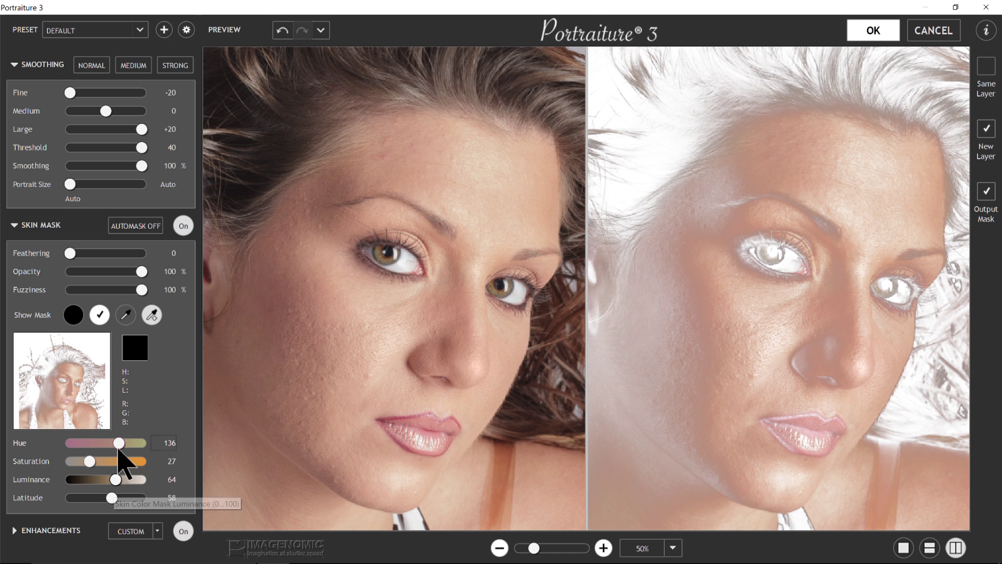
Set the skin mask color to Hue 125, Saturation 46, Luminance 55 and Latitude 44, and hide the white mask preview
mouse_move(118, 443)
left_mouse_down()
mouse_move(96, 446)
mouse_move(125, 449)
mouse_move(111, 450)
left_mouse_up()
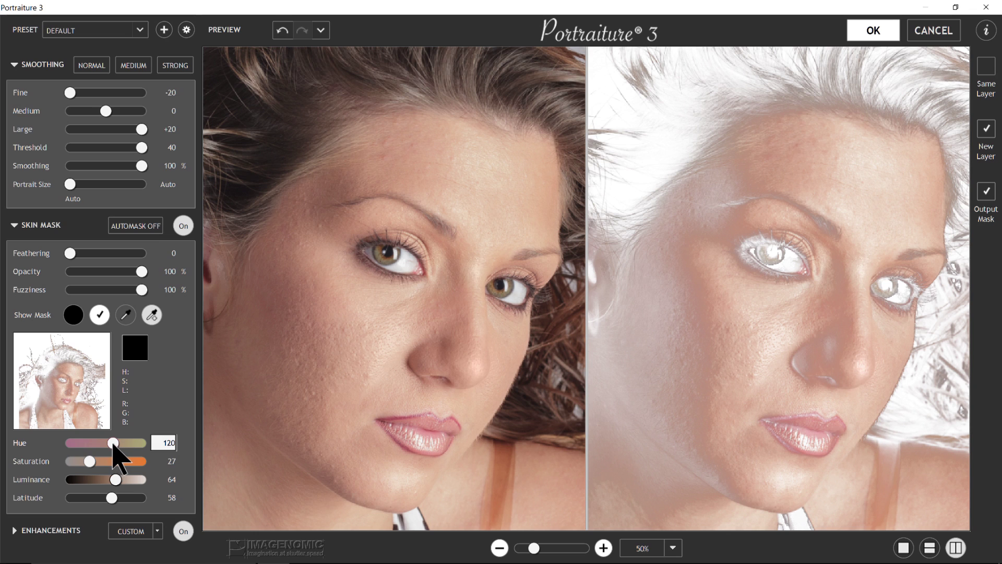
left_click_drag(112, 444, 115, 447)
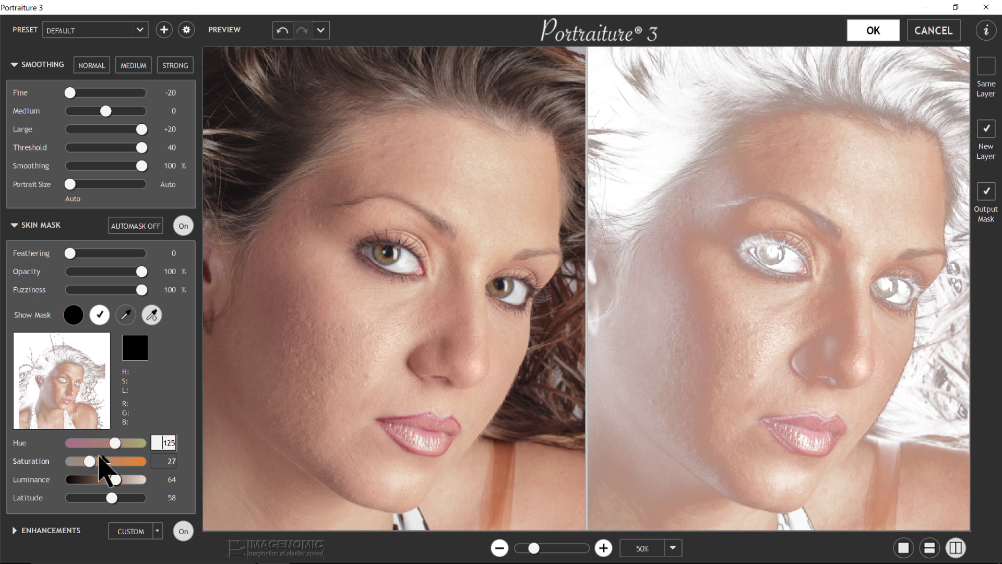
left_click_drag(90, 461, 107, 489)
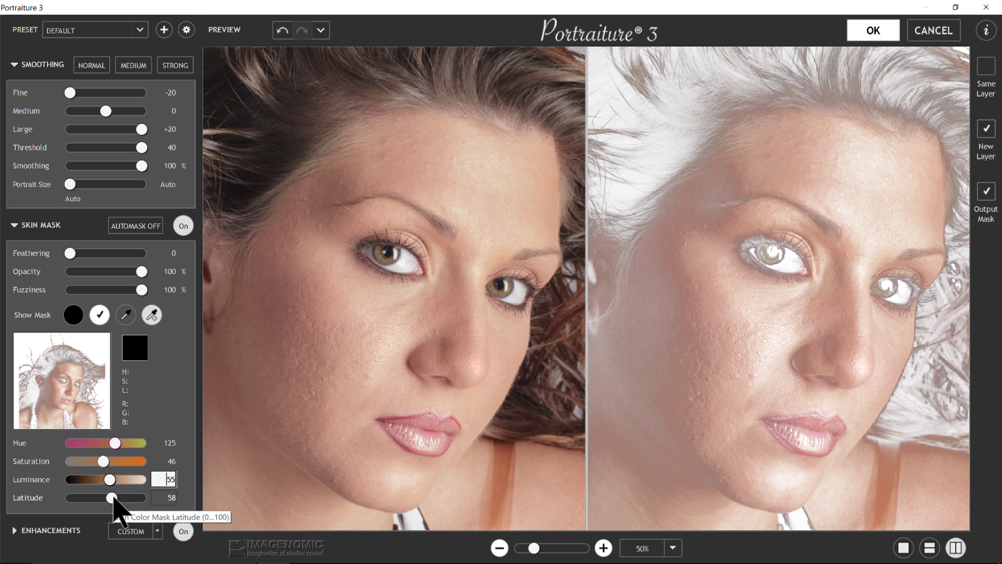
left_click_drag(122, 499, 100, 507)
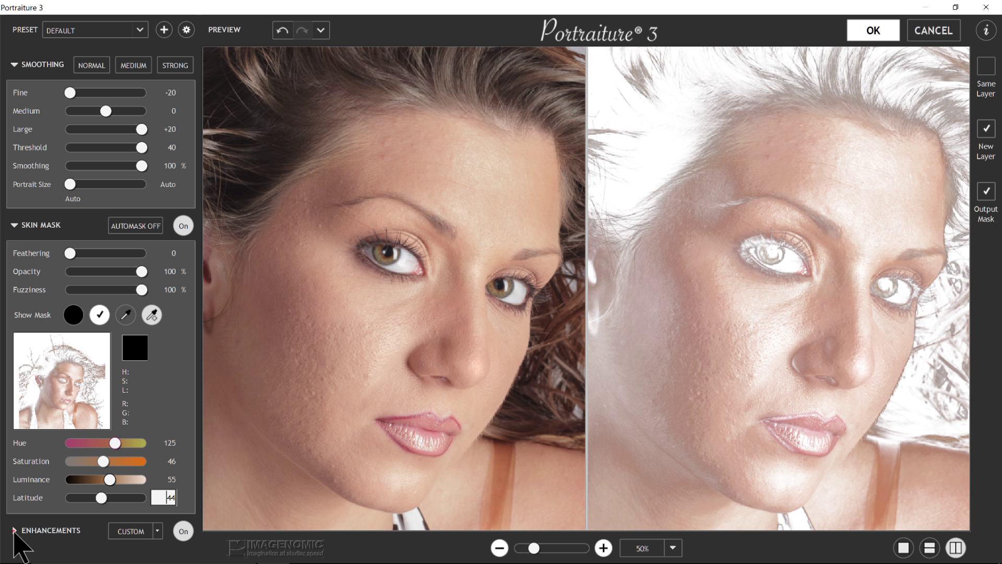
left_click(15, 531)
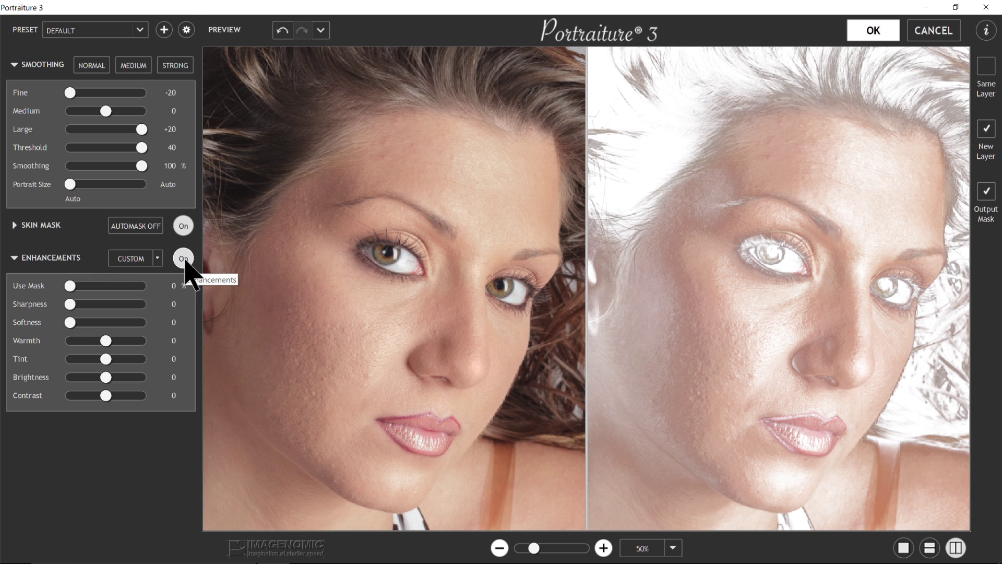
left_click(16, 225)
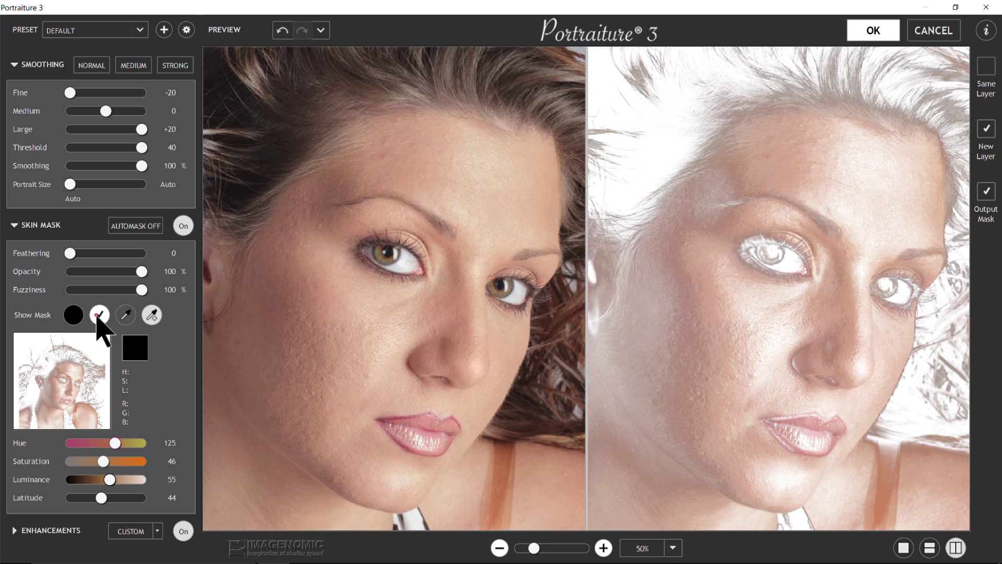
left_click(99, 315)
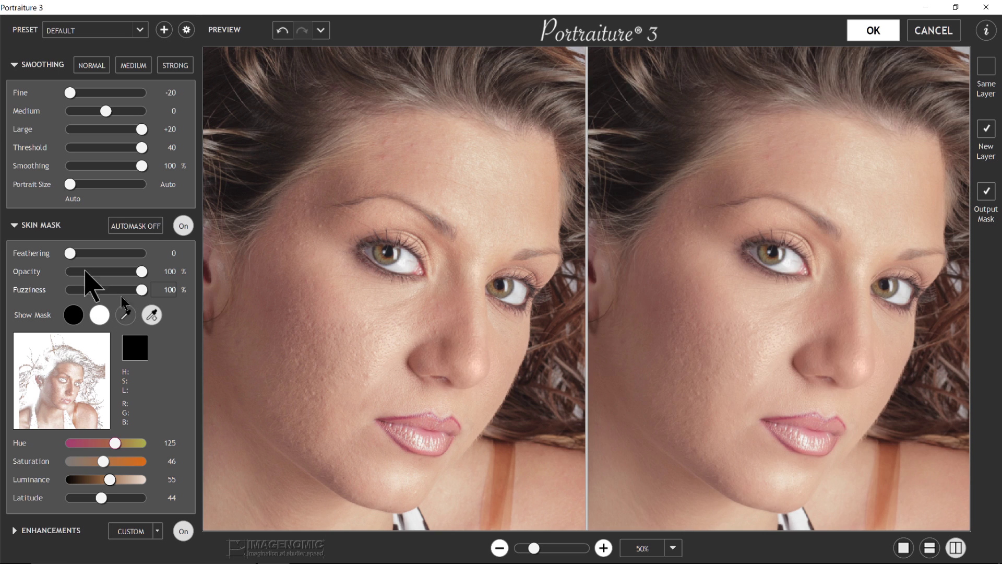
Try the Warmth enhancement at +20 and compare the portrait with enhancements off and on
left_click(15, 530)
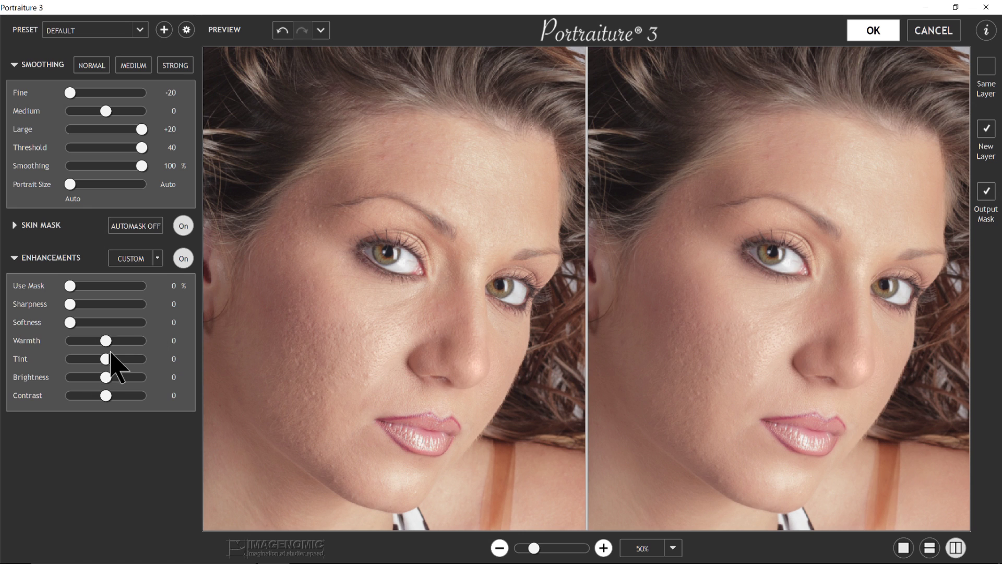
left_click_drag(110, 342, 147, 341)
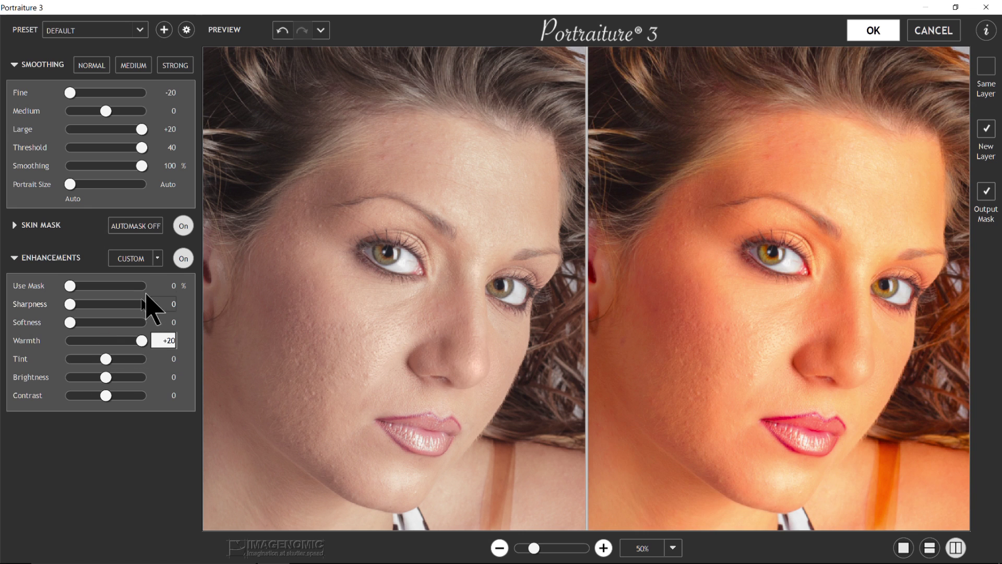
left_click(187, 260)
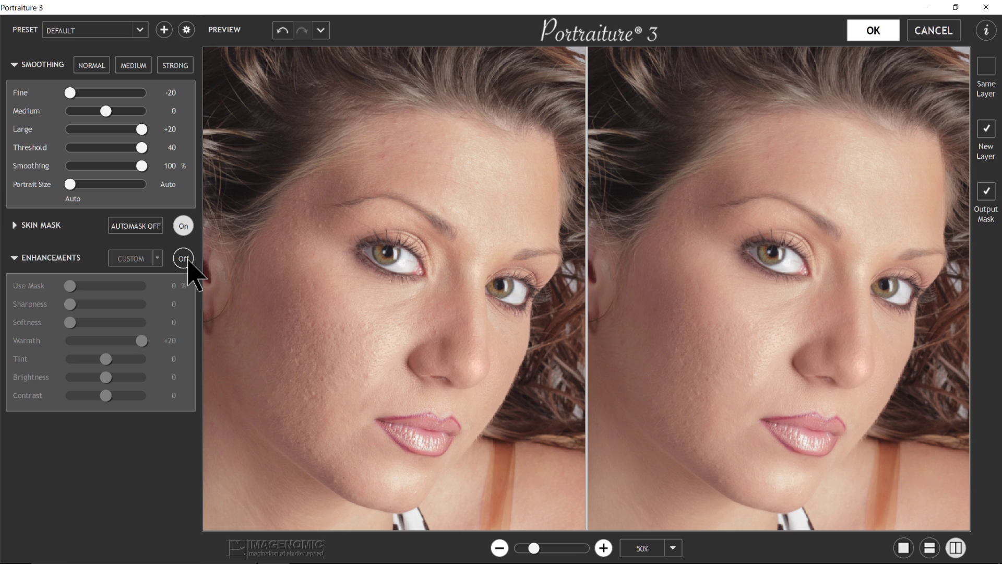
left_click(188, 261)
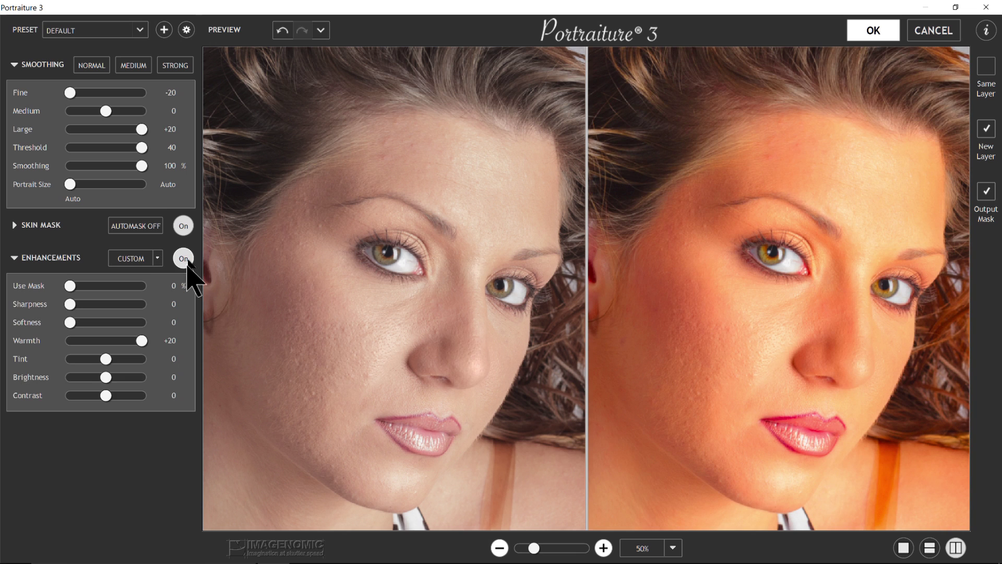
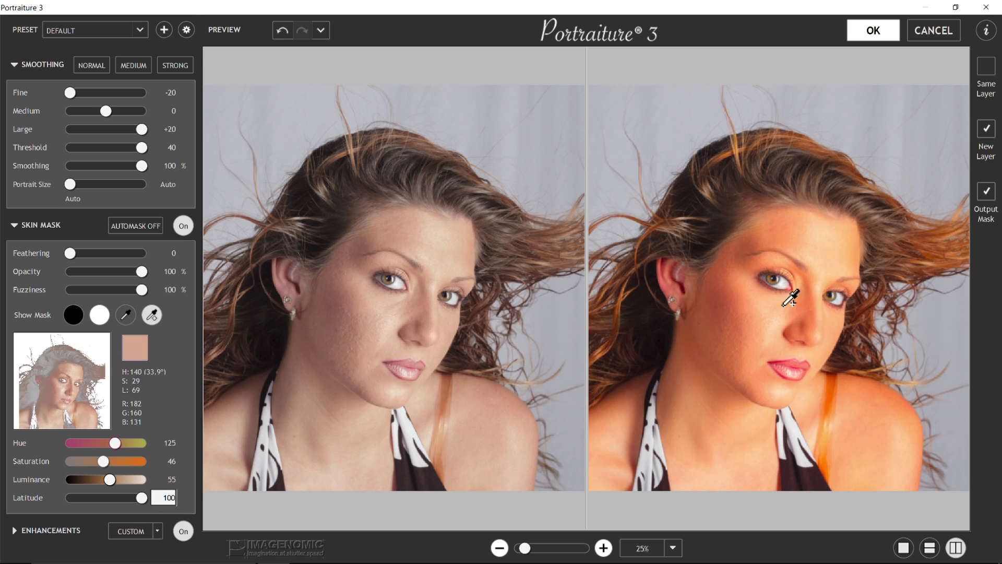
Lower the skin mask's Latitude to 39 and return to the enhancement settings
left_click_drag(140, 497, 98, 500)
left_click(16, 530)
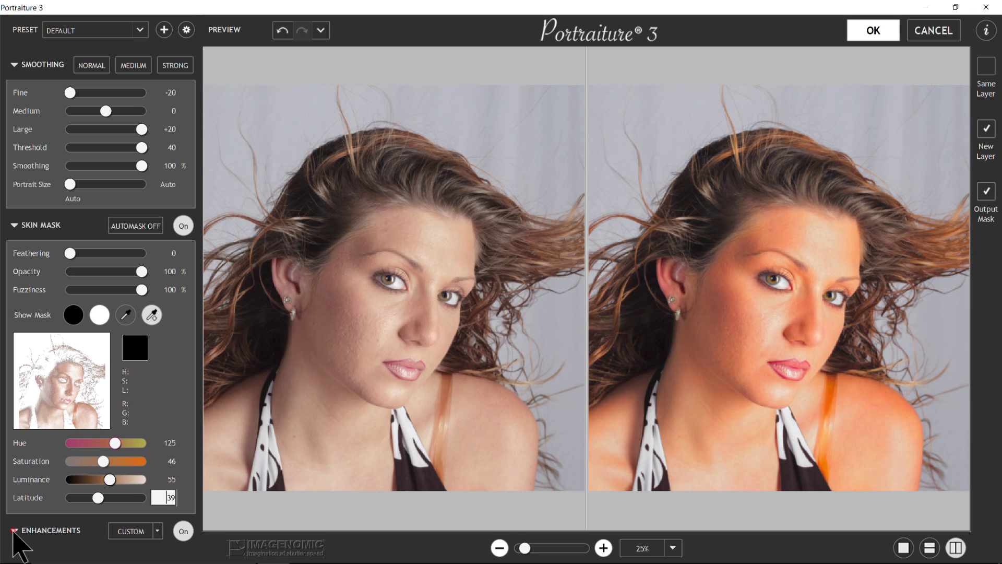
Try the Glamour enhancement preset on the portrait and undo it
left_click(157, 258)
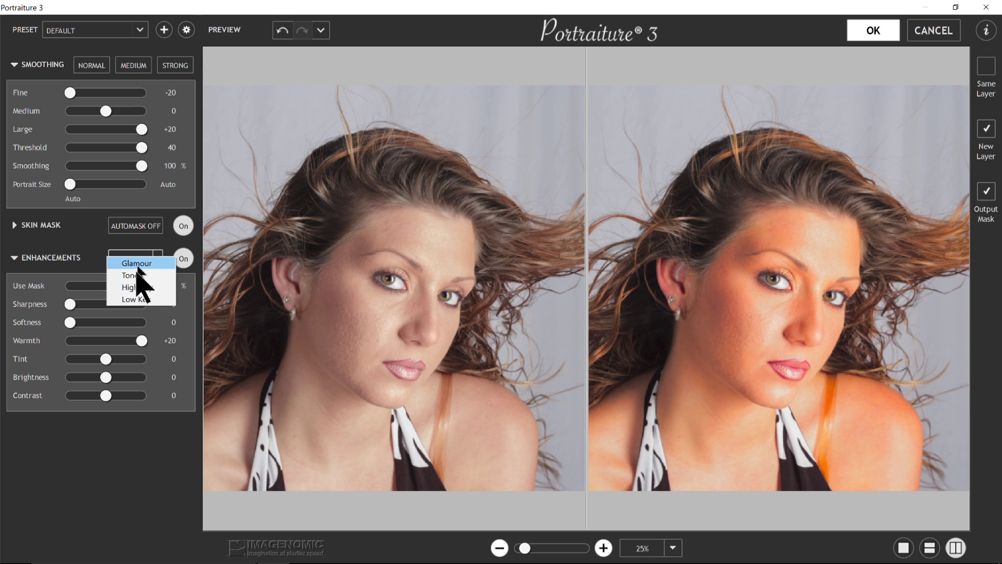
left_click(137, 264)
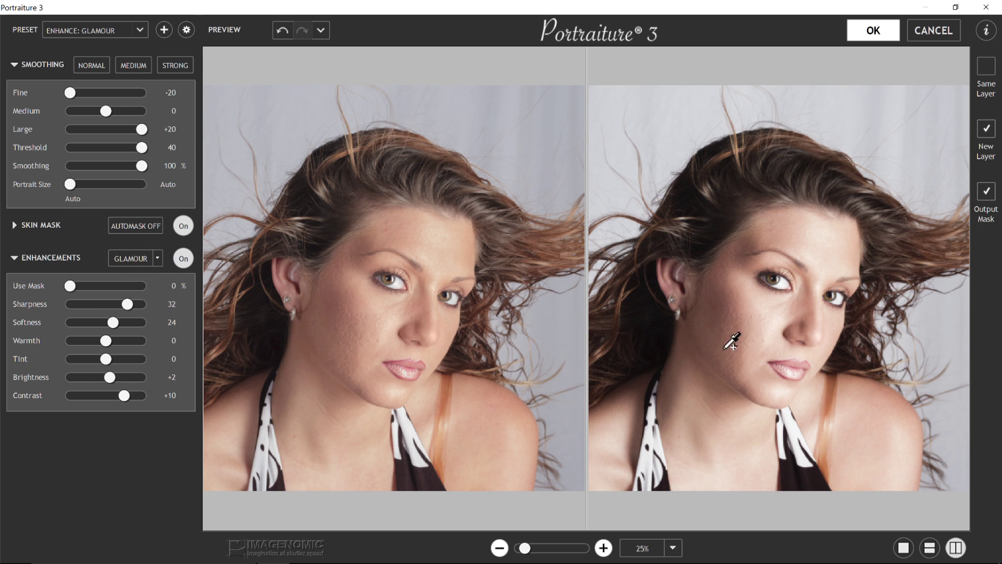
left_click(282, 30)
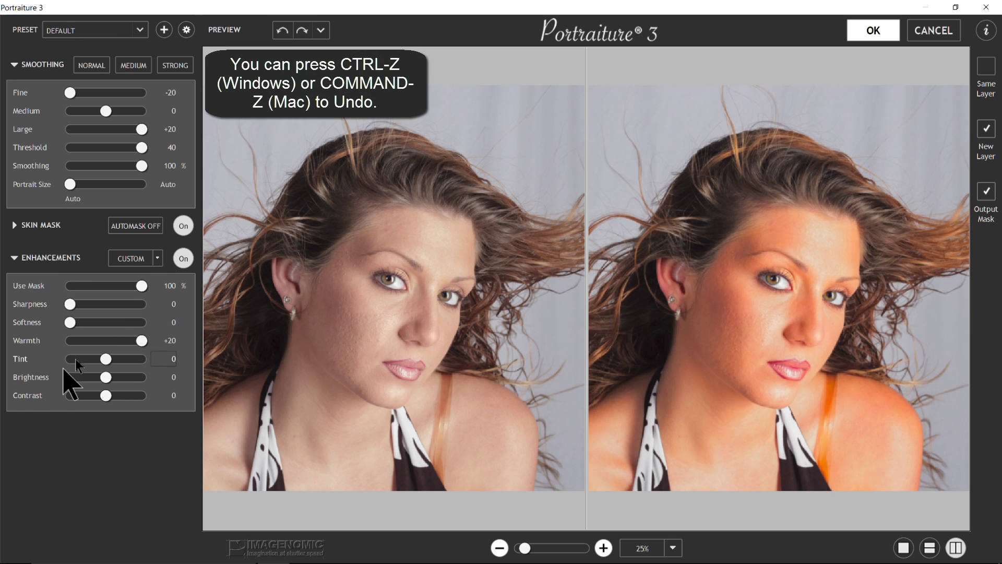
Reset Warmth to 0, and try Tint at +20 and -20 before setting it back to 0
left_click(106, 342)
left_click_drag(103, 357, 144, 361)
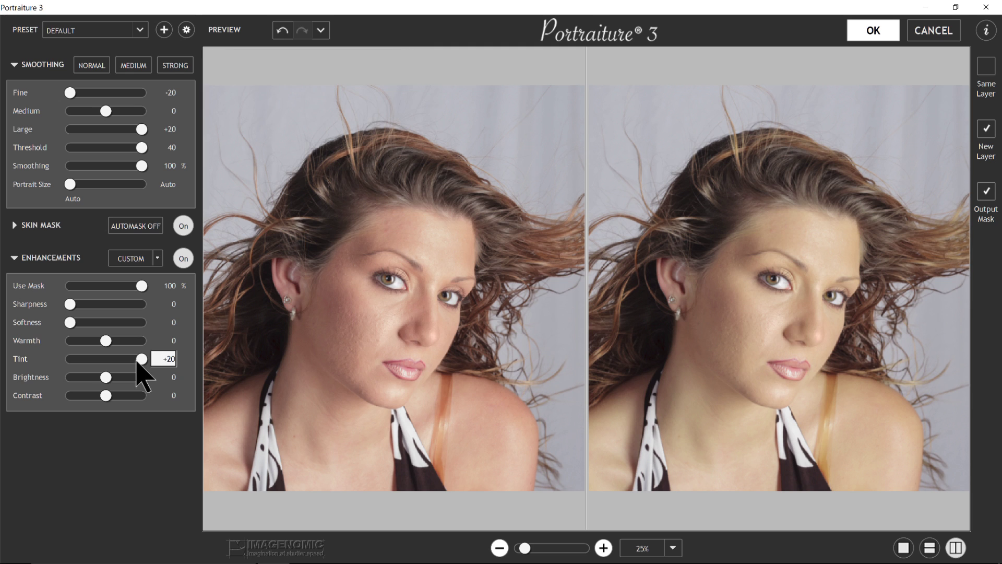
left_click_drag(135, 361, 41, 366)
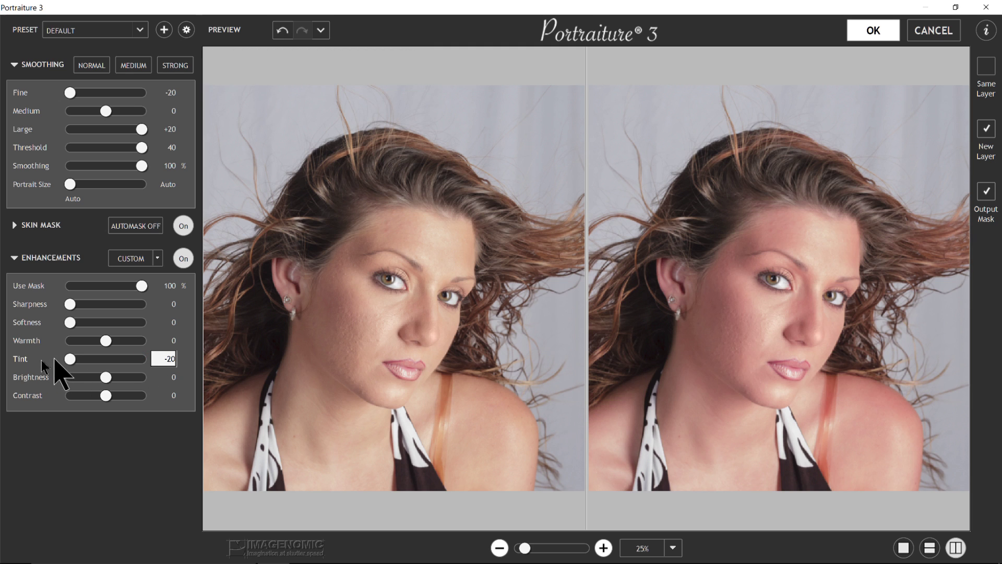
double_click(70, 358)
Try Brightness at -20 and a reduced Contrast on the masked skin, setting each back to 0
left_click_drag(106, 377, 57, 380)
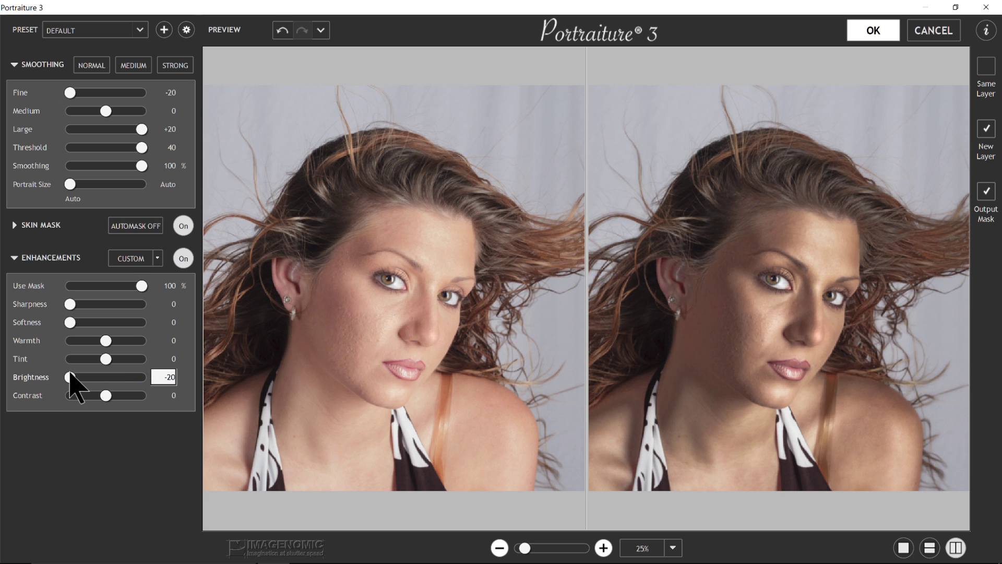
left_click_drag(69, 376, 103, 397)
left_click(106, 395)
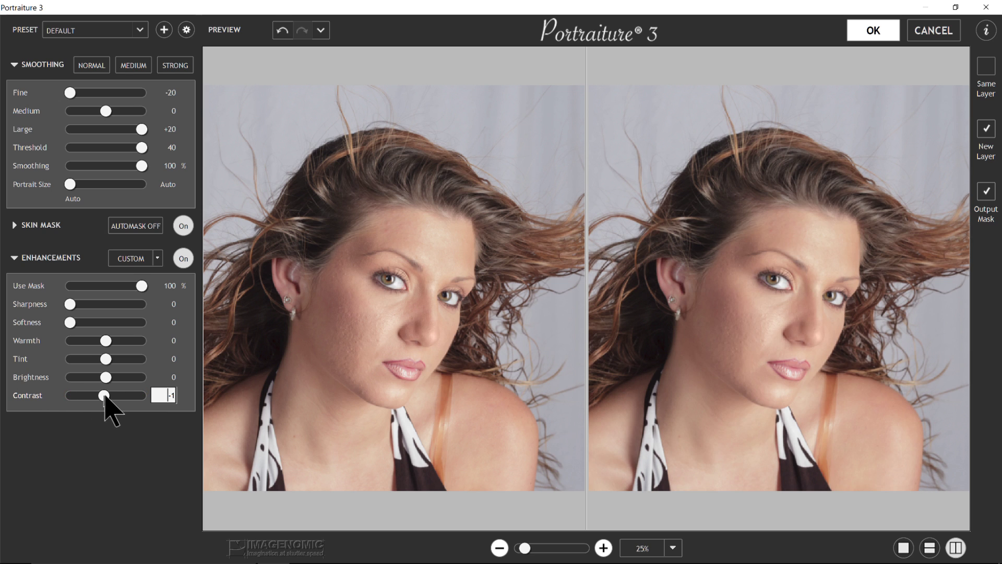
left_click_drag(104, 397, 93, 397)
double_click(93, 395)
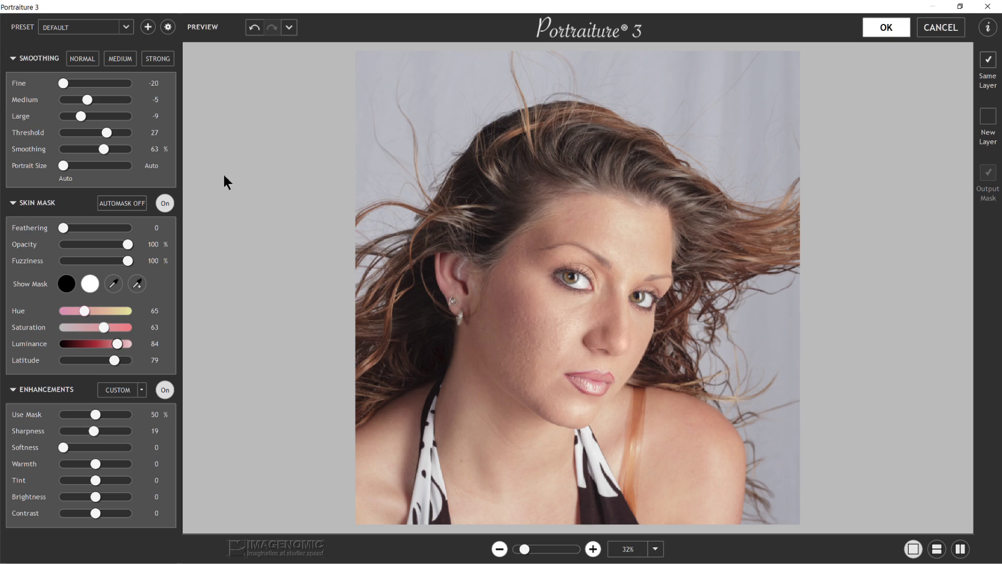
Undo and redo the last enhancement change, and restore an earlier state from the history of changes
left_click(251, 30)
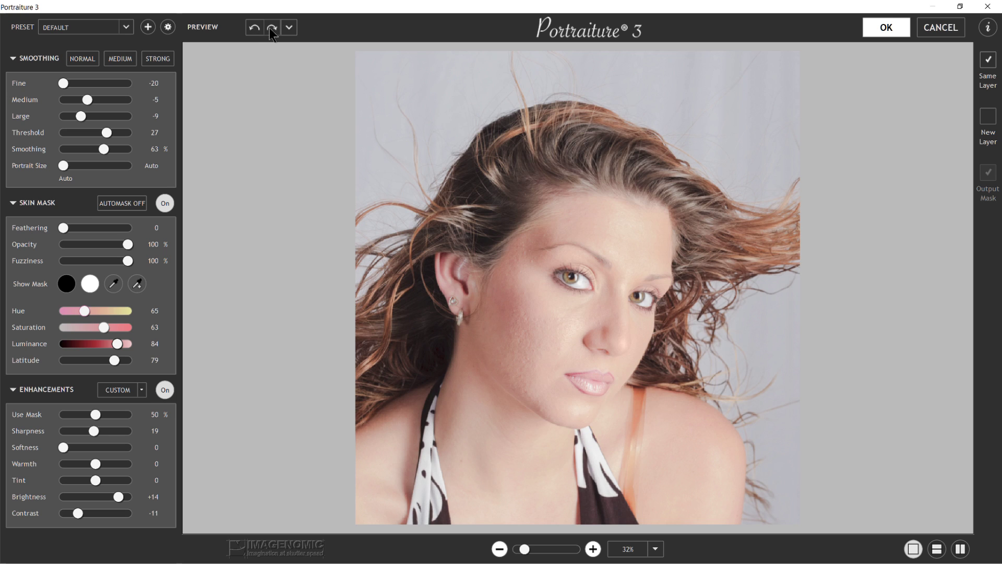
left_click(269, 27)
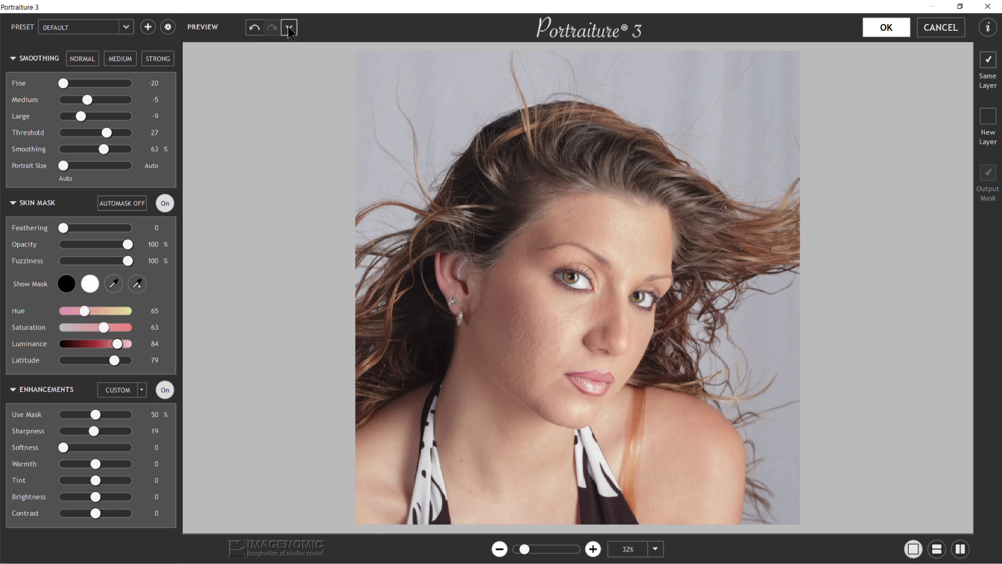
left_click(288, 27)
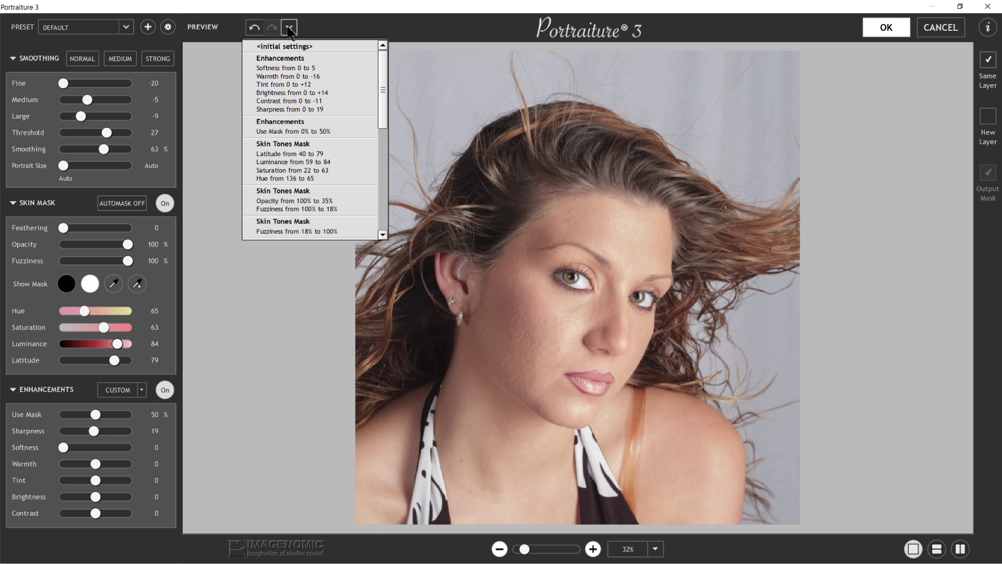
mouse_move(380, 100)
left_mouse_down()
mouse_move(377, 210)
mouse_move(382, 96)
left_mouse_up()
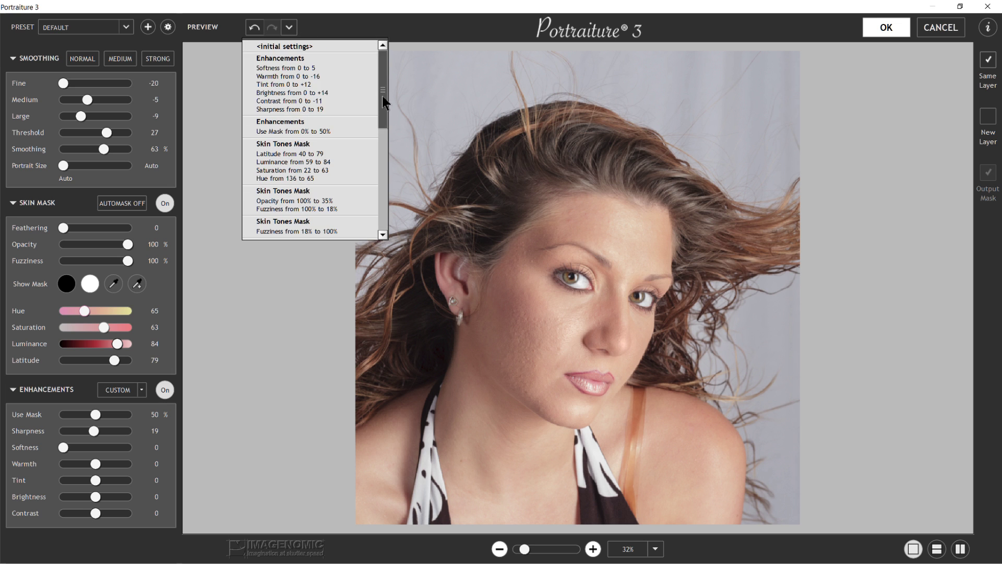
left_click(275, 150)
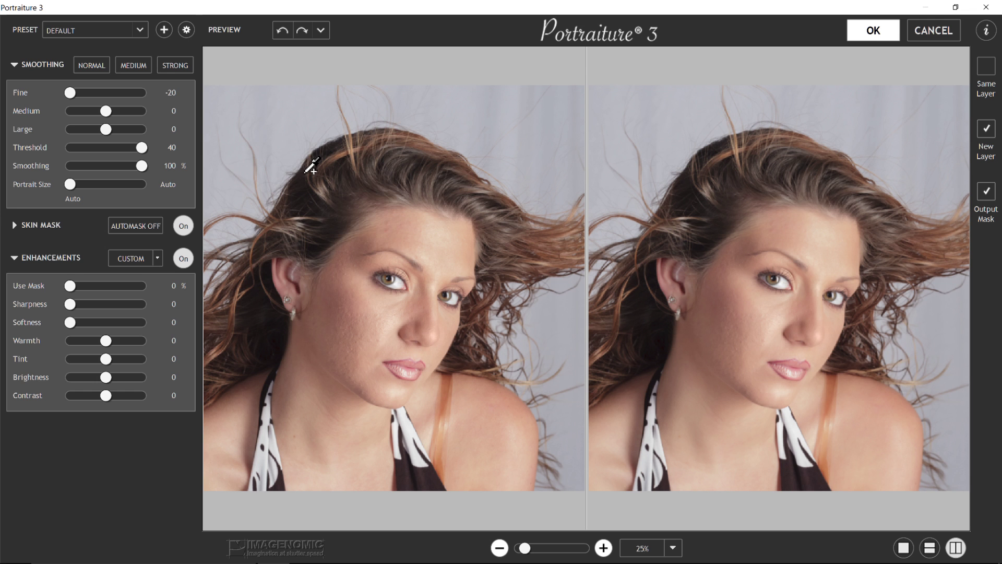
Compare the full-window, horizontal split and vertical split previews of the portrait, and return to the full window
right_click(305, 172)
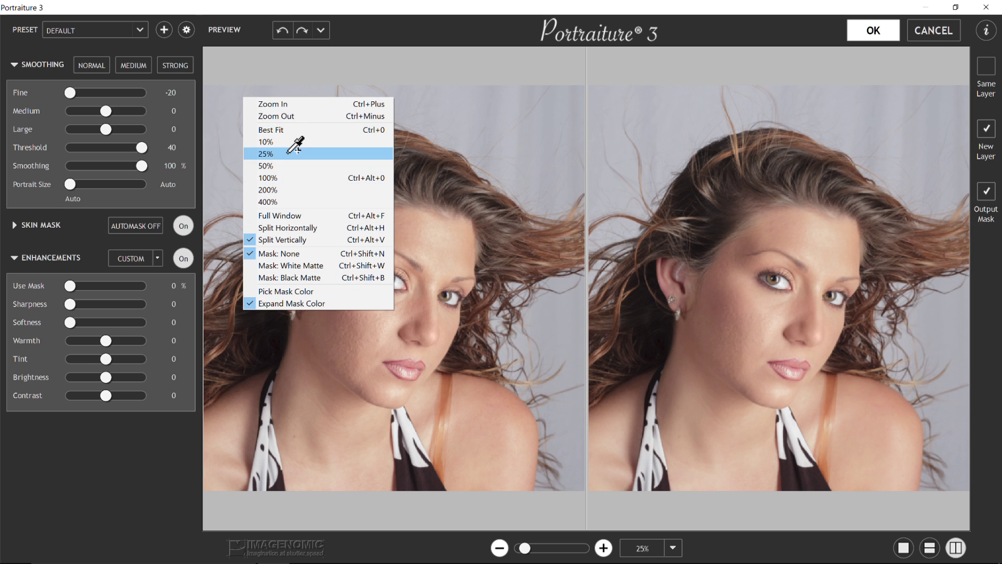
left_click(290, 215)
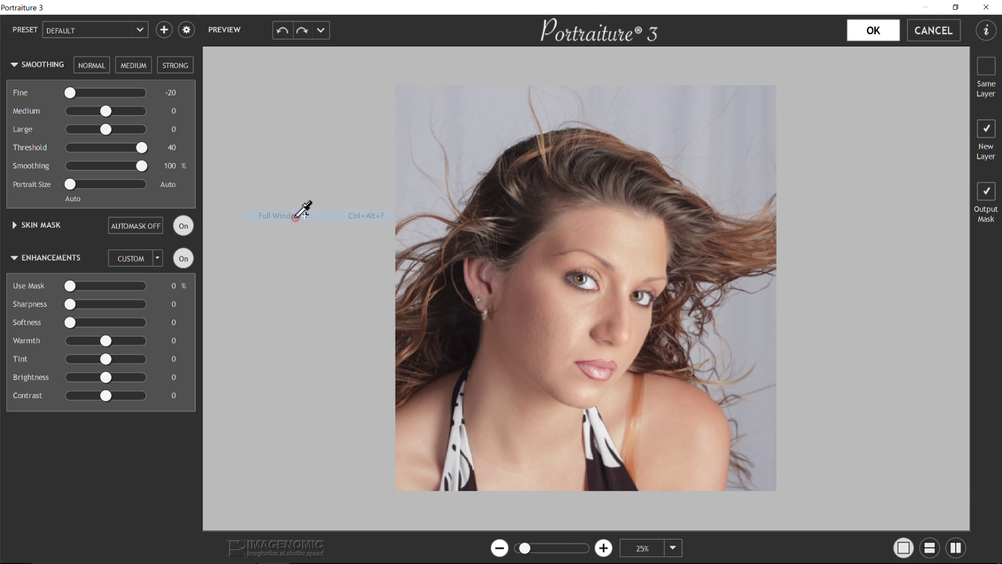
right_click(376, 261)
left_click(316, 264)
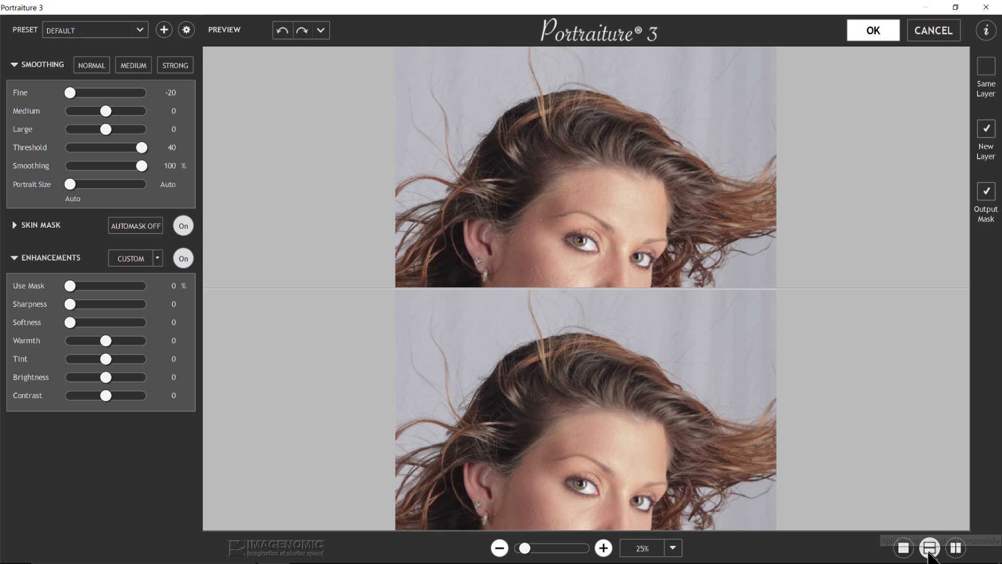
right_click(300, 251)
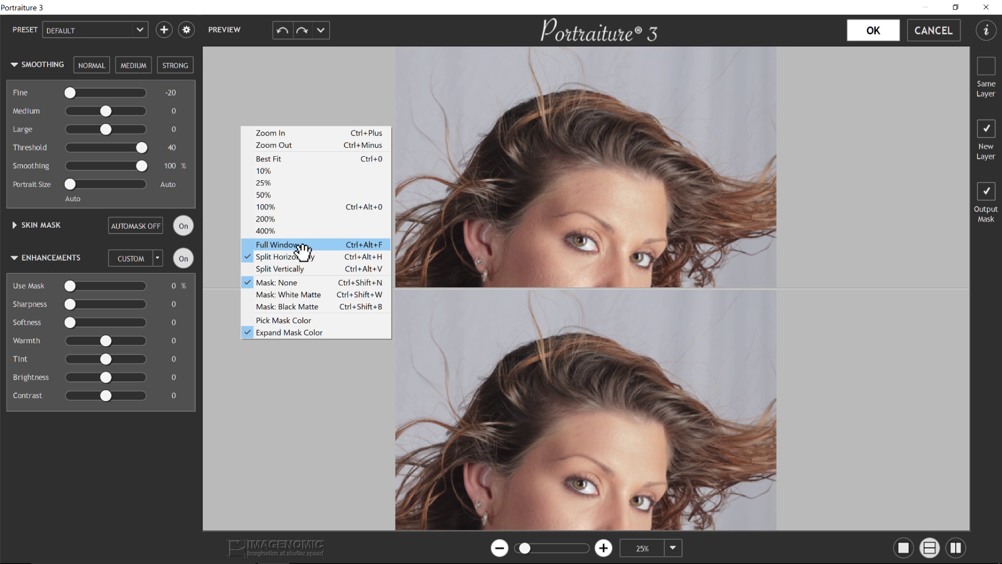
left_click(297, 269)
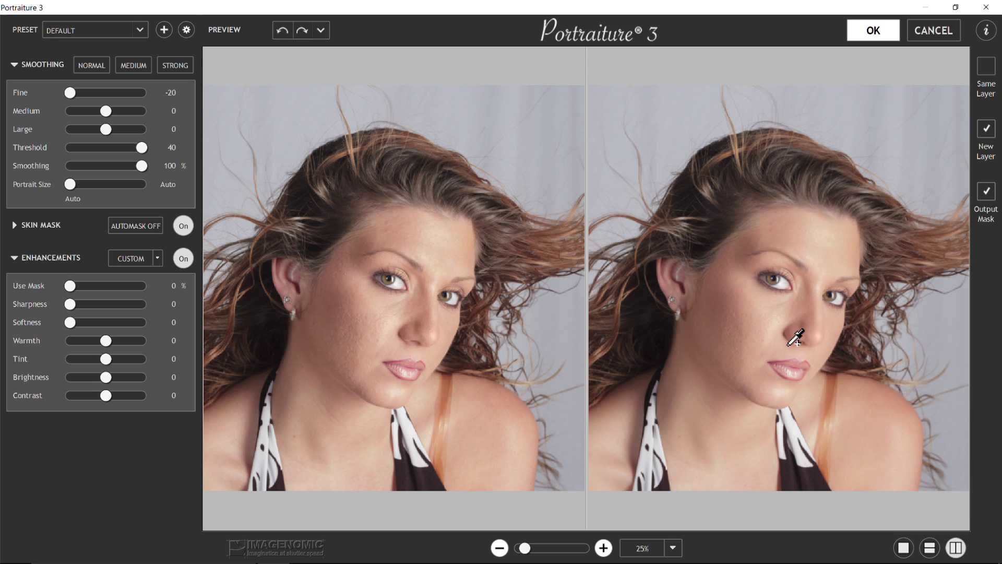
right_click(378, 233)
left_click(320, 244)
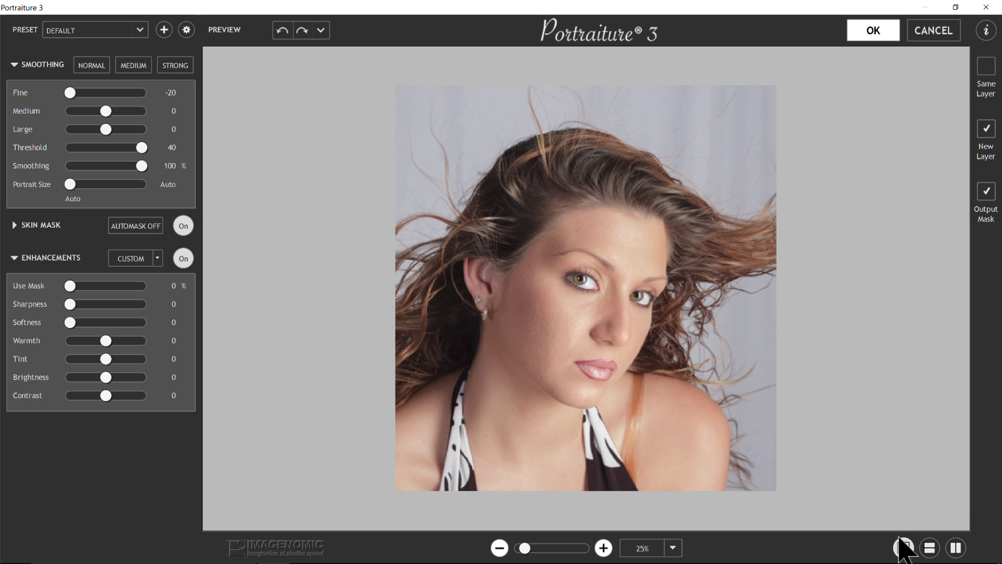
Examine the portrait preview at different zoom levels, including 9%, Best Fit, 400% and 200%, and return to 100%
left_click(499, 547)
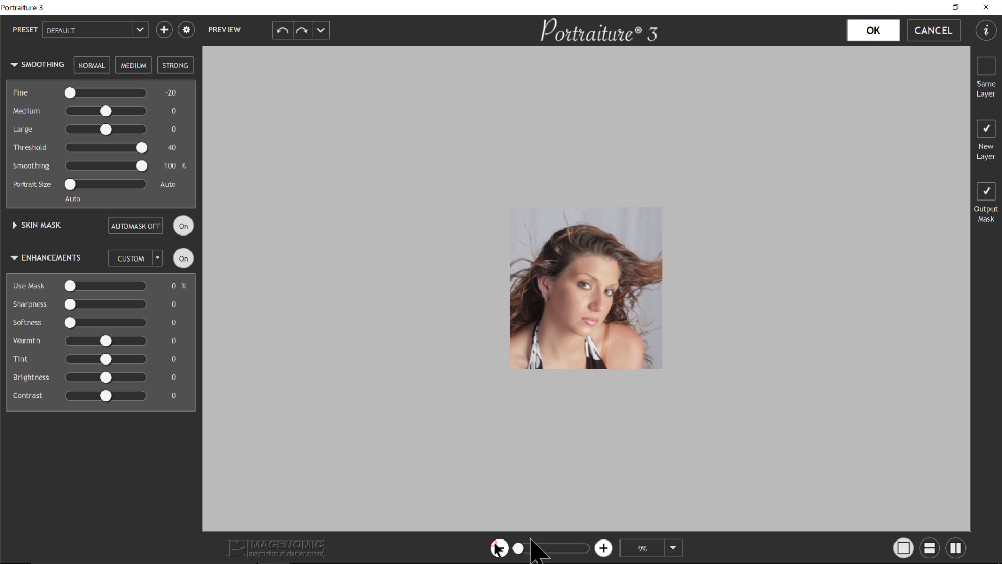
left_click(604, 548)
left_click(604, 547)
left_click(603, 548)
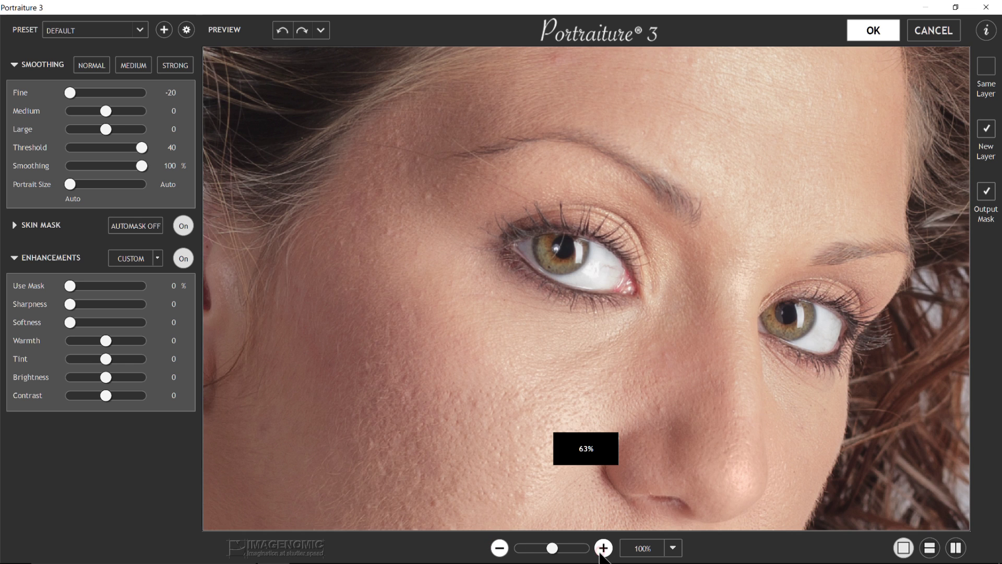
left_click(672, 548)
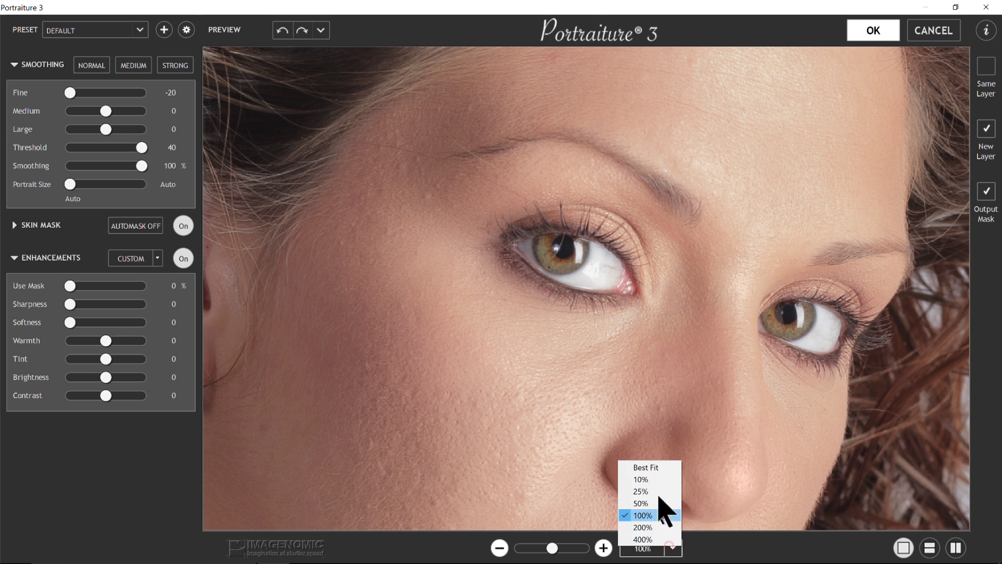
left_click(655, 463)
left_click(671, 547)
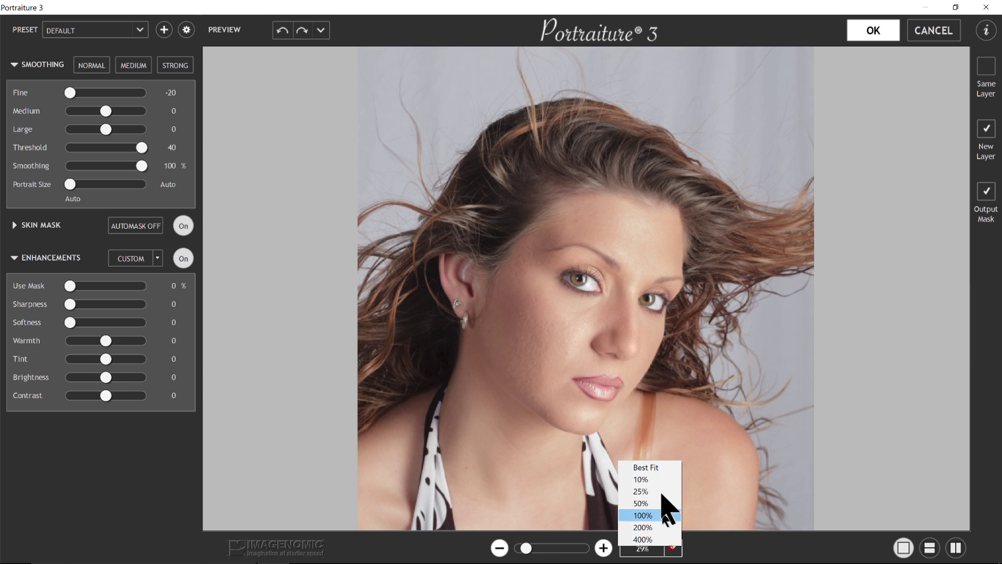
left_click(646, 543)
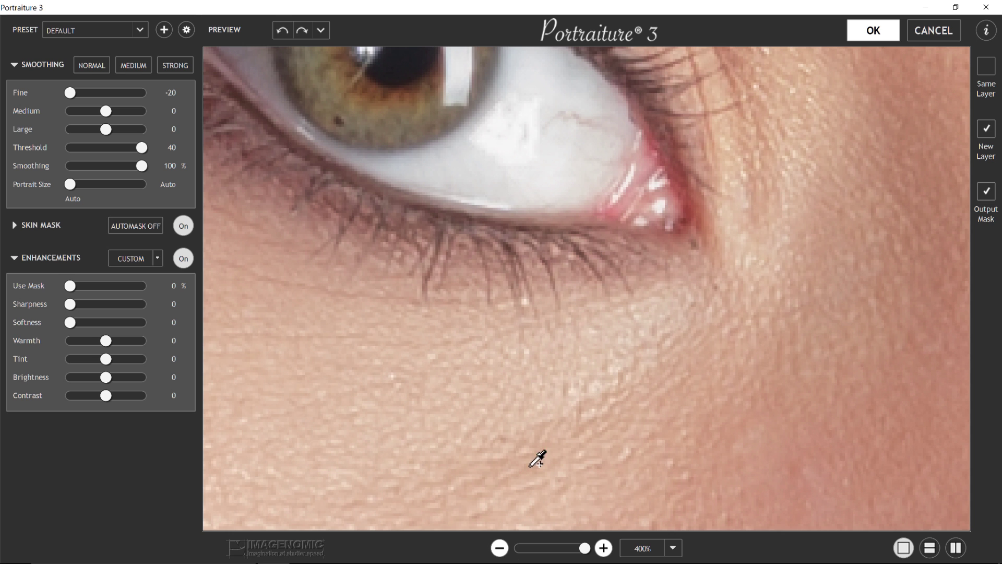
left_click(499, 548)
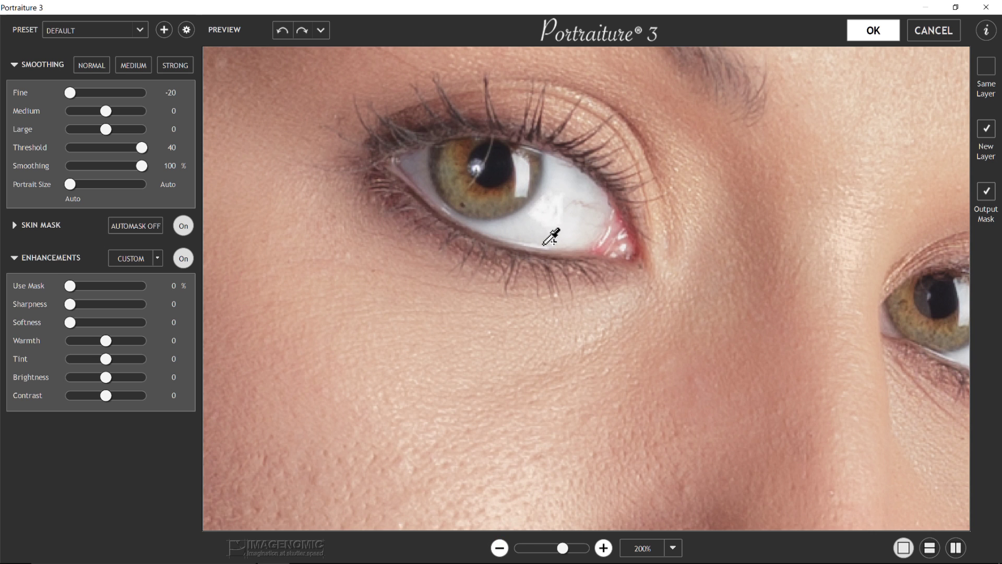
left_click(500, 547)
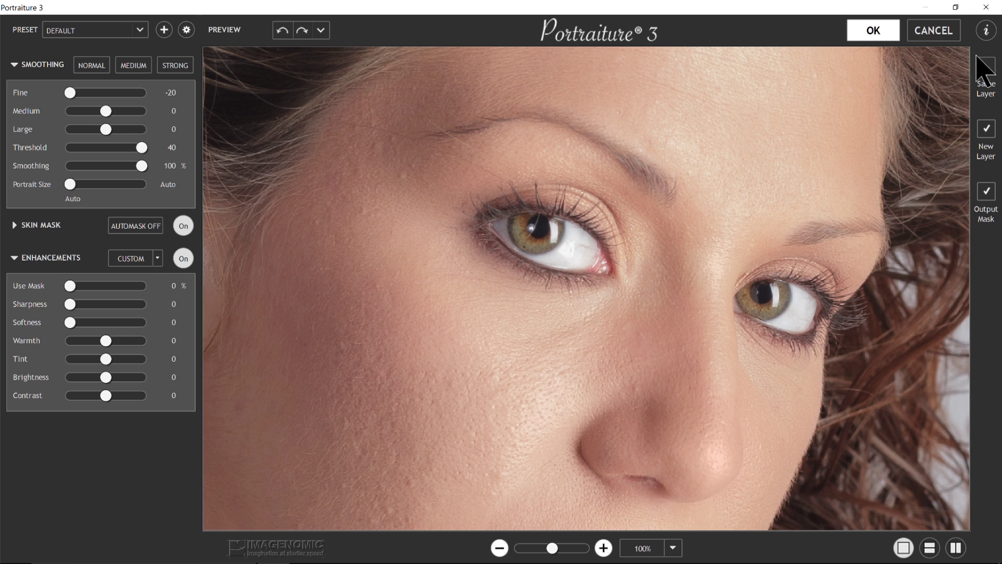
Open the plug-in's preferences from its product information, and set the skin mask's Latitude to 40
left_click(983, 31)
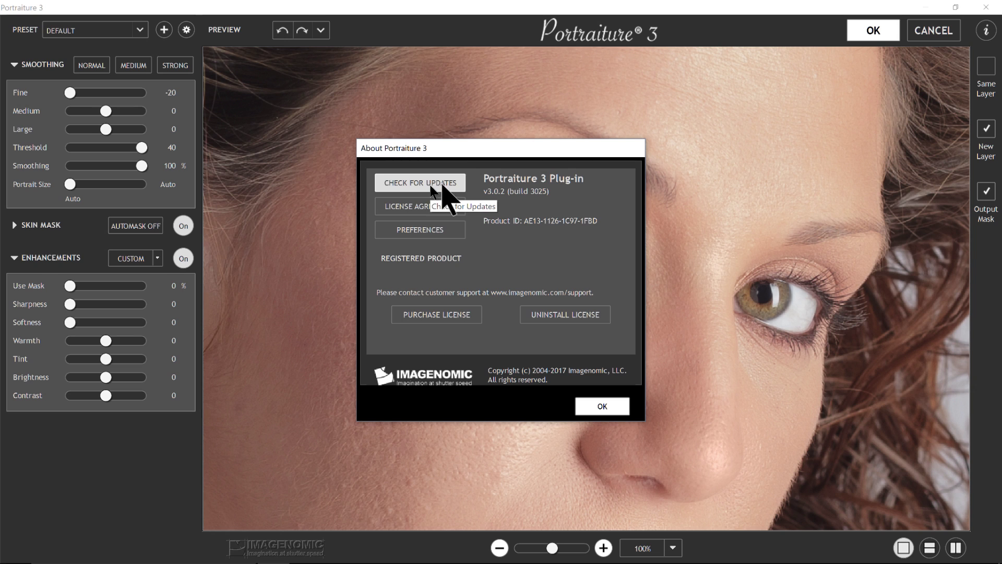
left_click(437, 234)
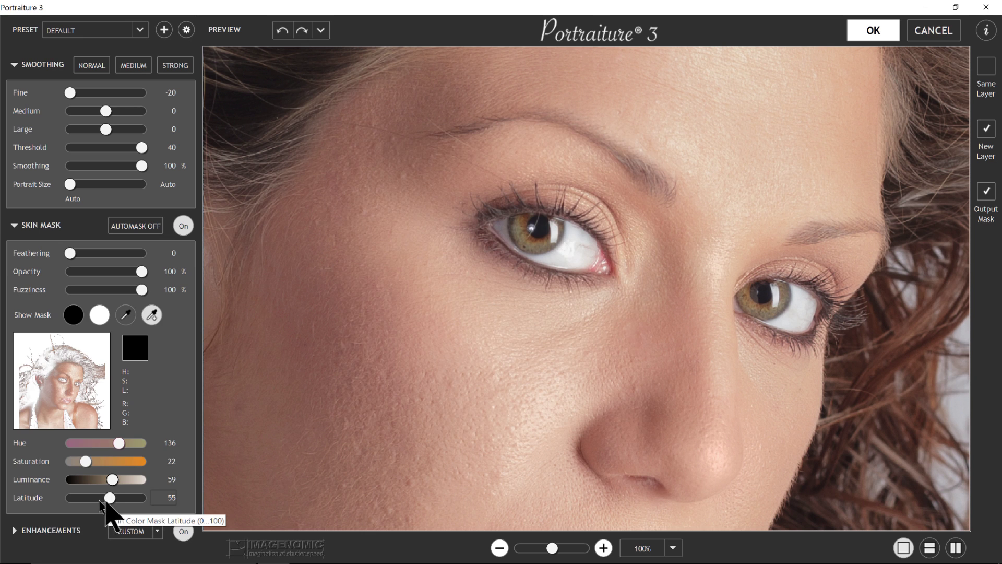
left_click_drag(108, 498, 105, 529)
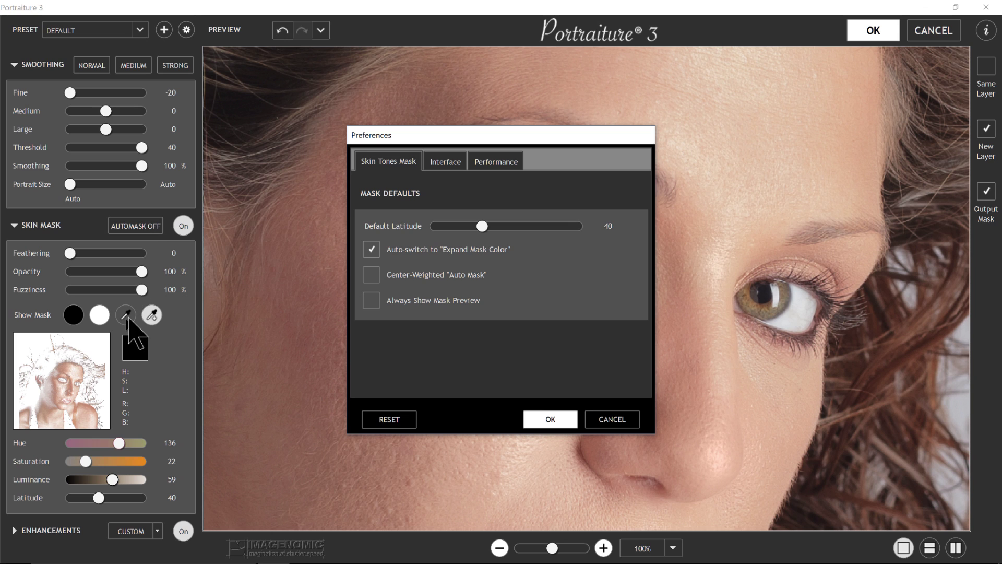
Try the Silver color theme in the interface preferences and switch back to Black
left_click(445, 161)
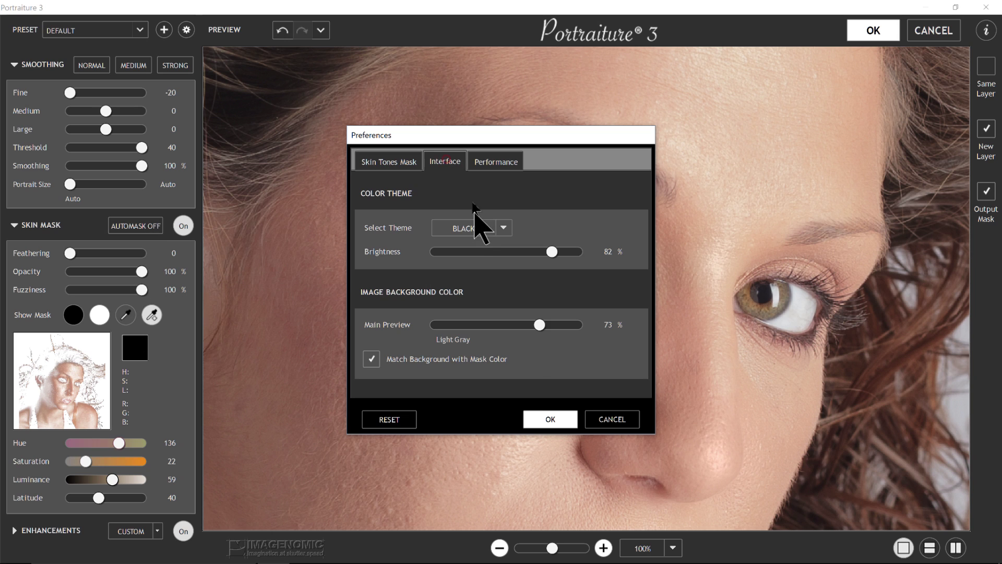
left_click(461, 229)
left_click(417, 246)
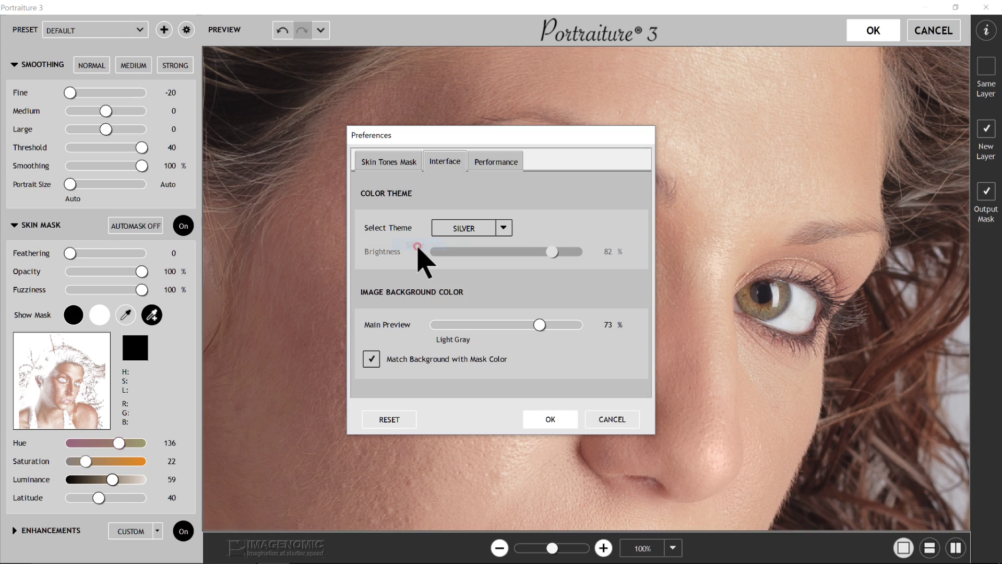
left_click(463, 229)
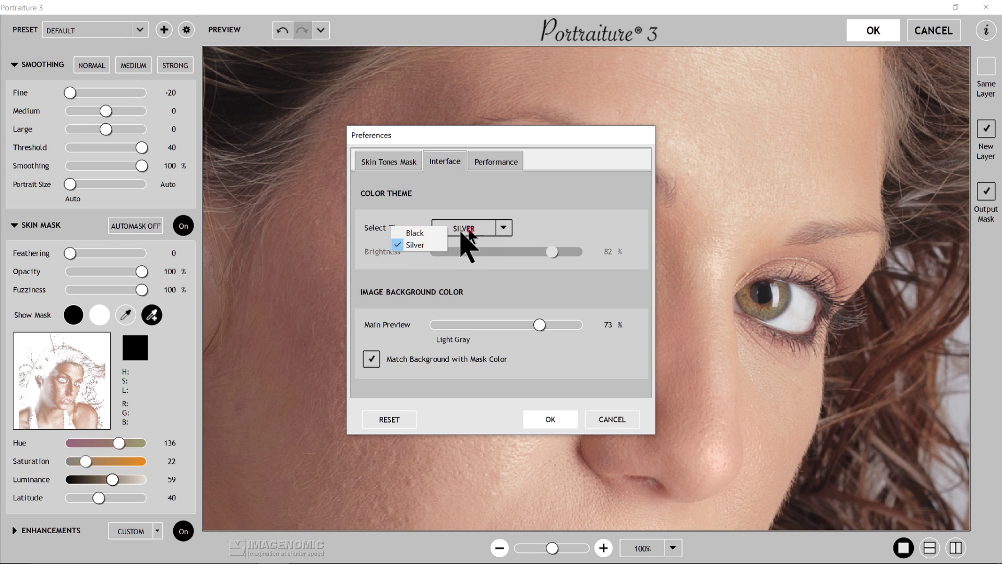
left_click(434, 231)
Set the Black theme's Brightness to 100%, view the multiprocessor settings, and accept the preferences
left_click_drag(552, 252, 592, 258)
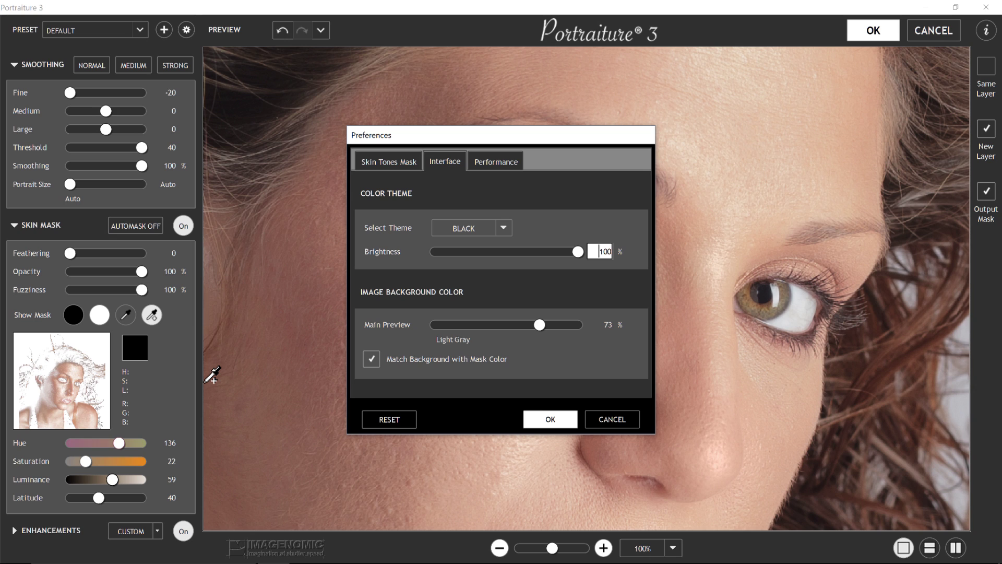
left_click(496, 163)
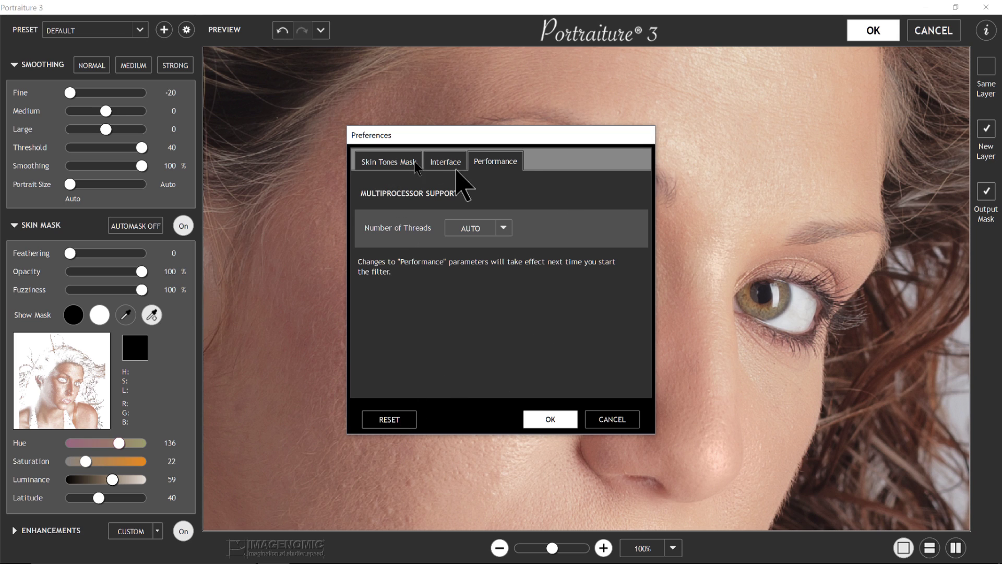
left_click(549, 423)
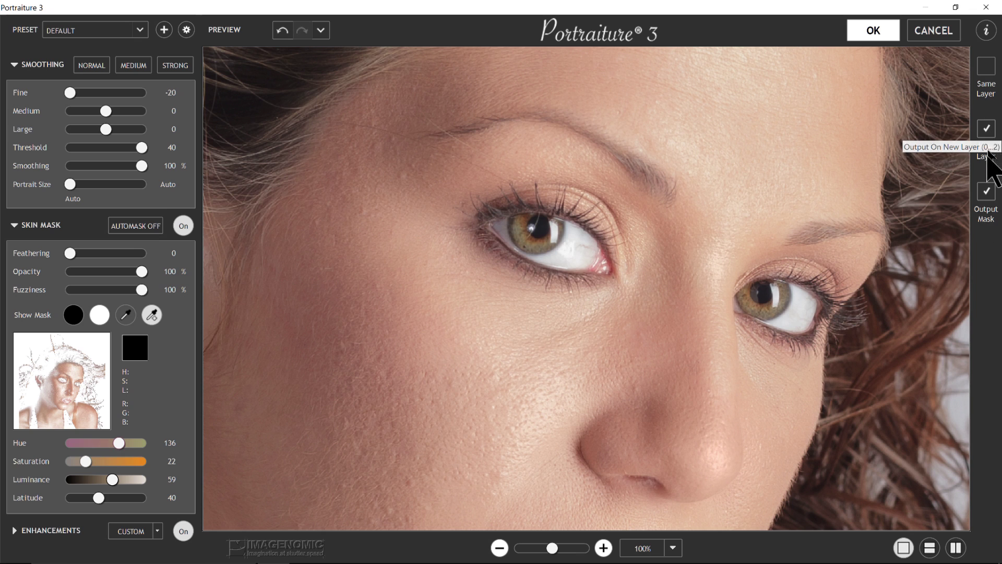
Try output to the same layer, return to a new layer, and turn the output mask off and on again
left_click(988, 70)
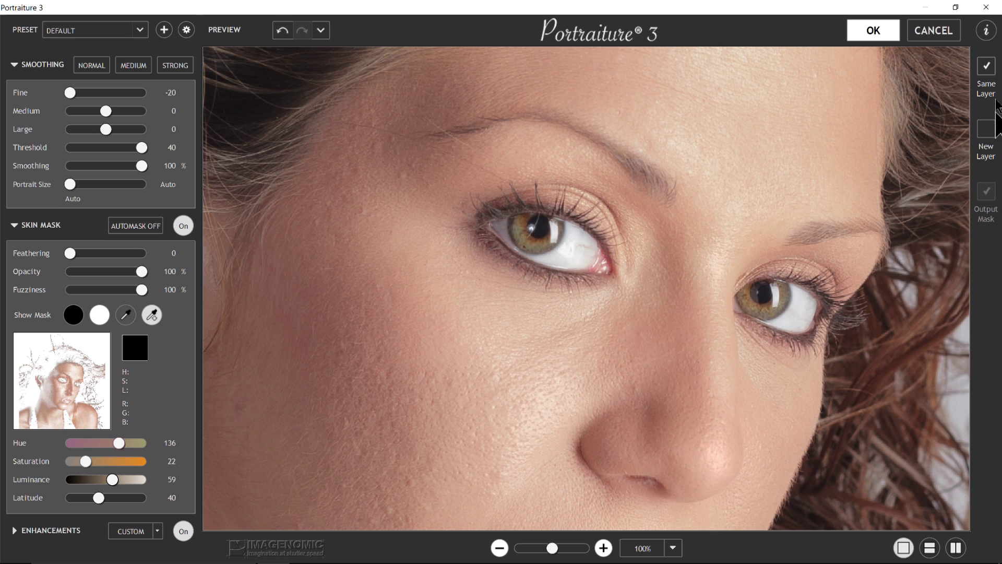
left_click(987, 130)
left_click(986, 192)
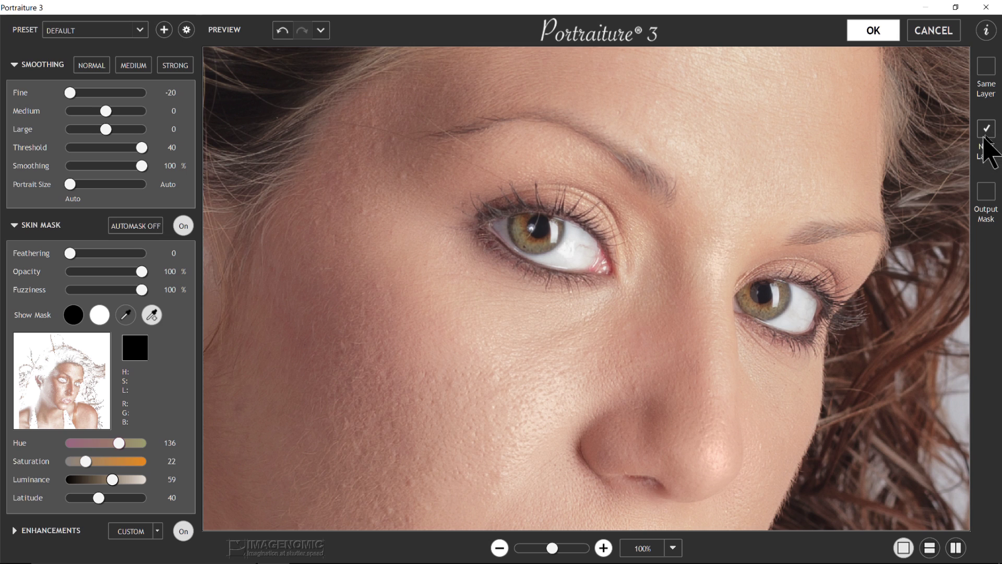
left_click(986, 191)
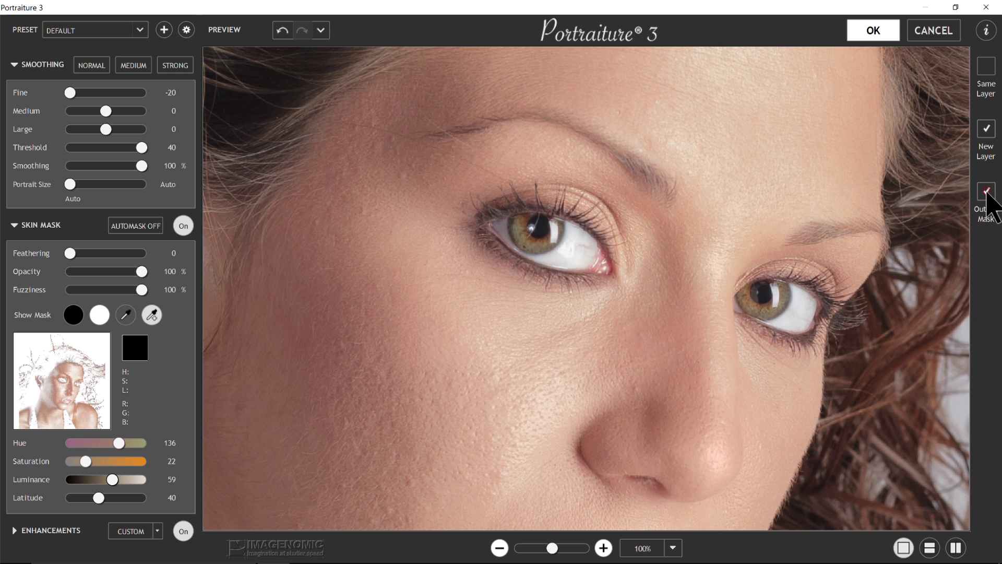